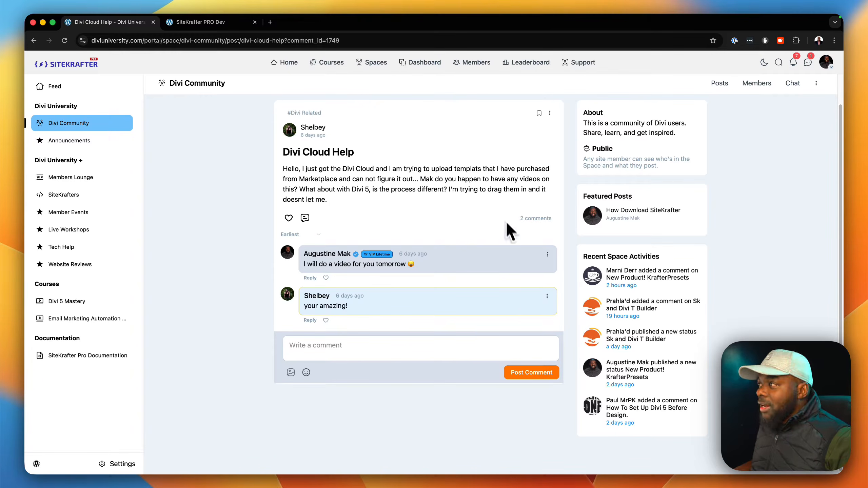
# Step: Switch to the SiteKrafter PRO Dev page and start saving the hero section with the bag image to Divi Cloud
pyautogui.click(232, 22)
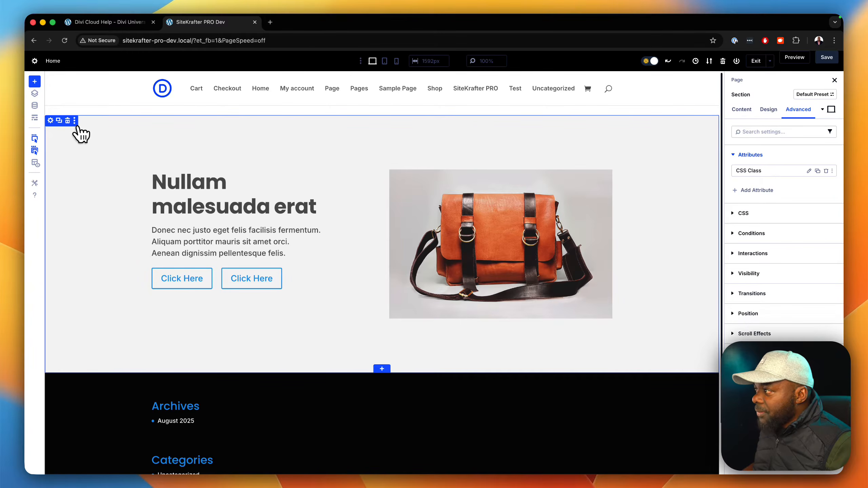
pyautogui.click(76, 120)
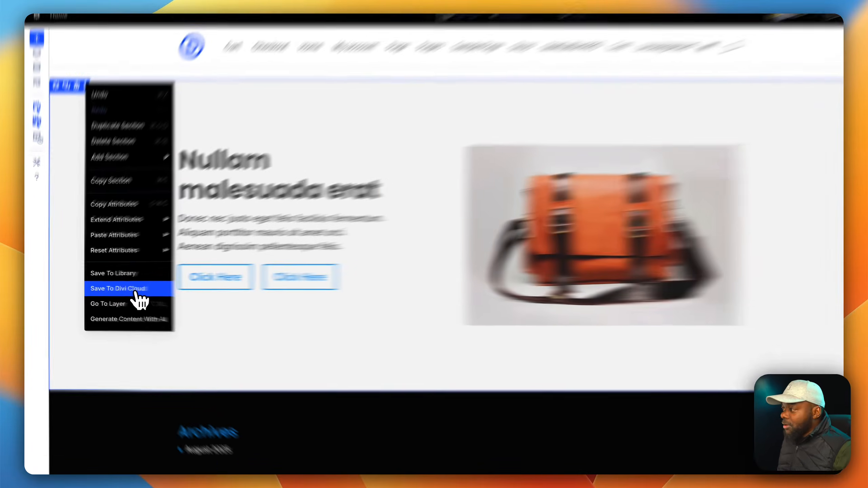
pyautogui.click(118, 292)
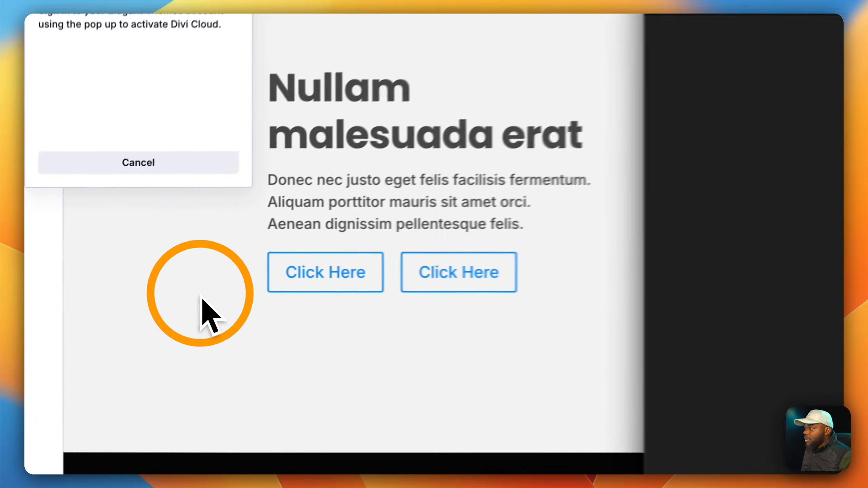
# Step: Enter the Elegant Themes account username and password to log in to Divi Cloud, and dismiss the offer to save the login
pyautogui.write('mak17')
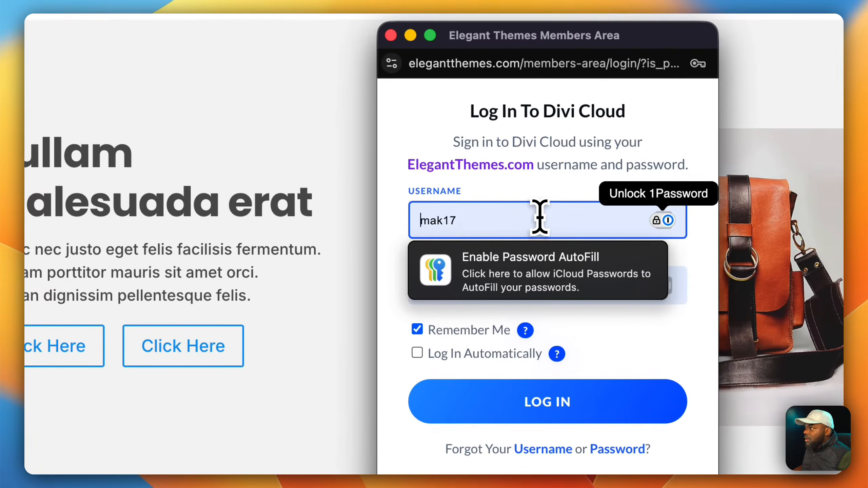
pyautogui.doubleClick(540, 216)
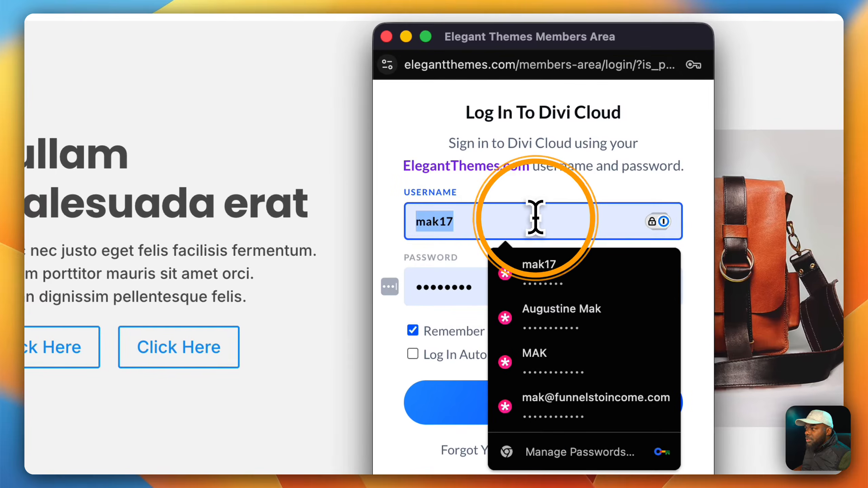
pyautogui.write('sitekrafter')
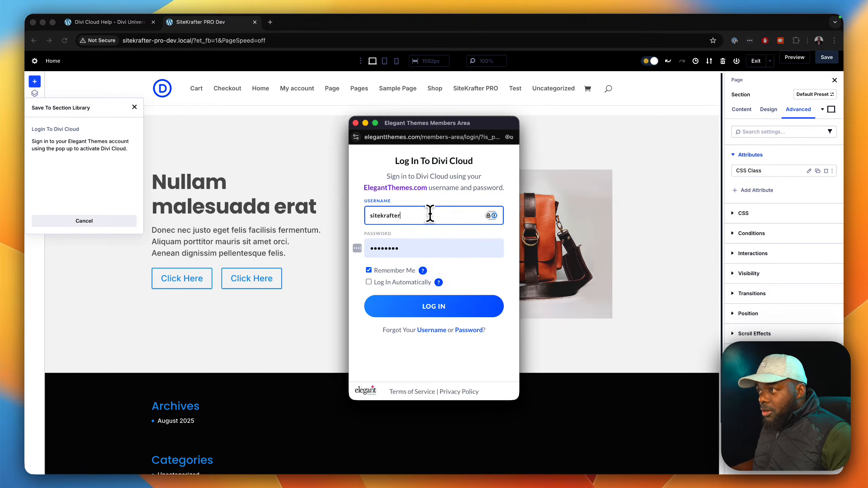
pyautogui.doubleClick(426, 247)
pyautogui.write('•••••')
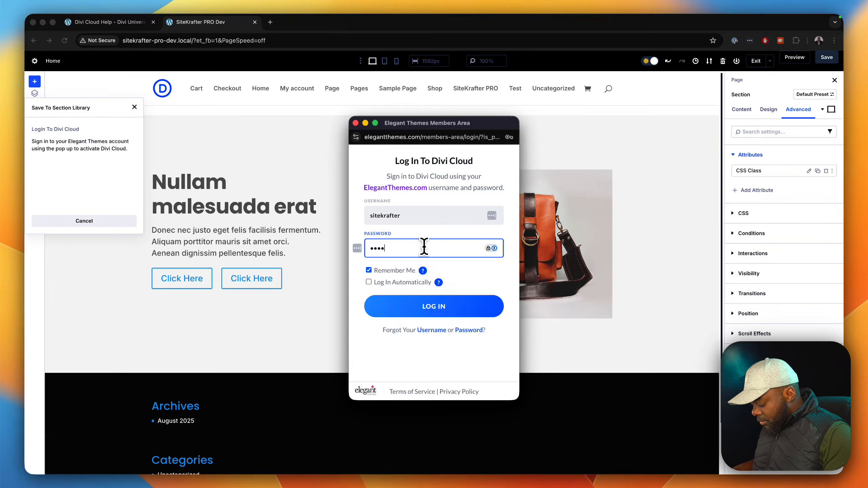
pyautogui.write('•••••••')
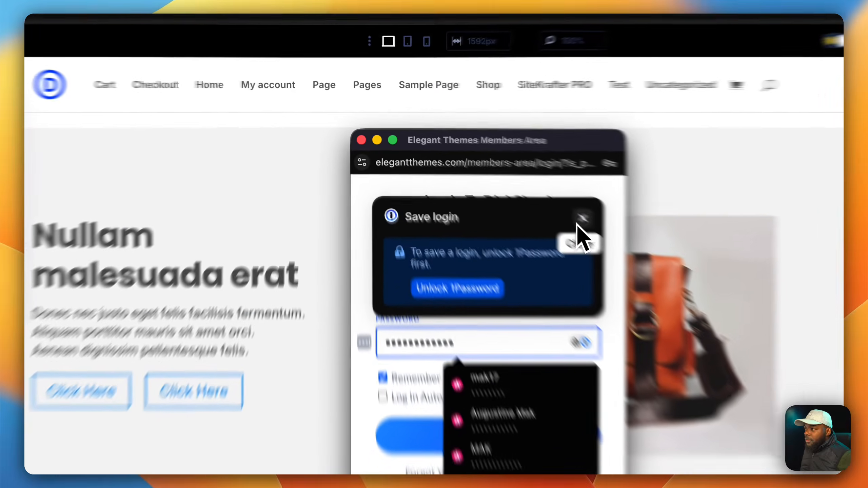
pyautogui.click(493, 171)
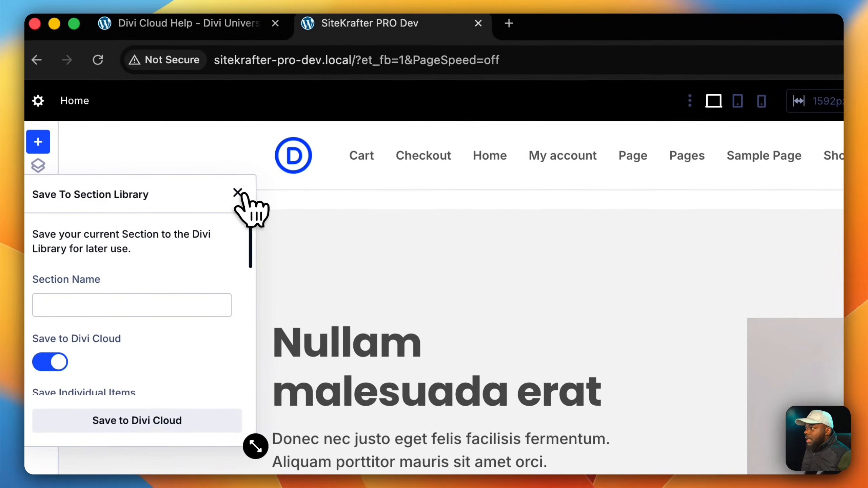
# Step: Save the hero section to Divi Cloud under the name SK Header 01, reopening the save form first
pyautogui.click(238, 193)
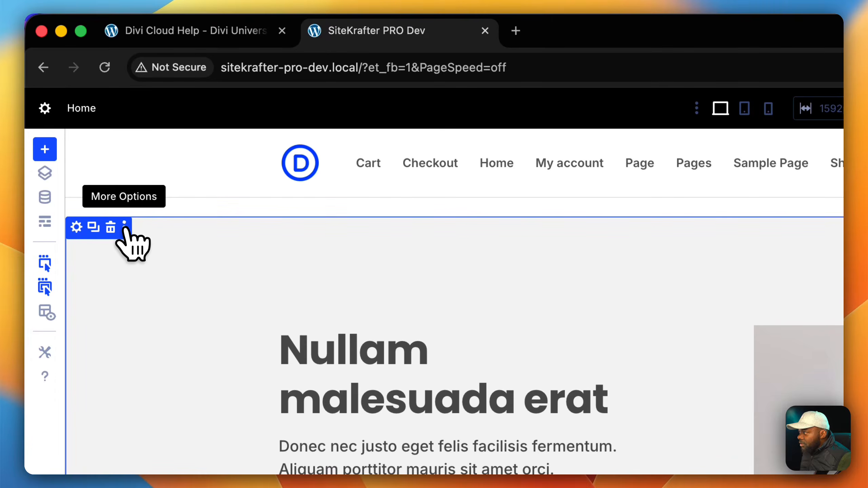
pyautogui.click(124, 227)
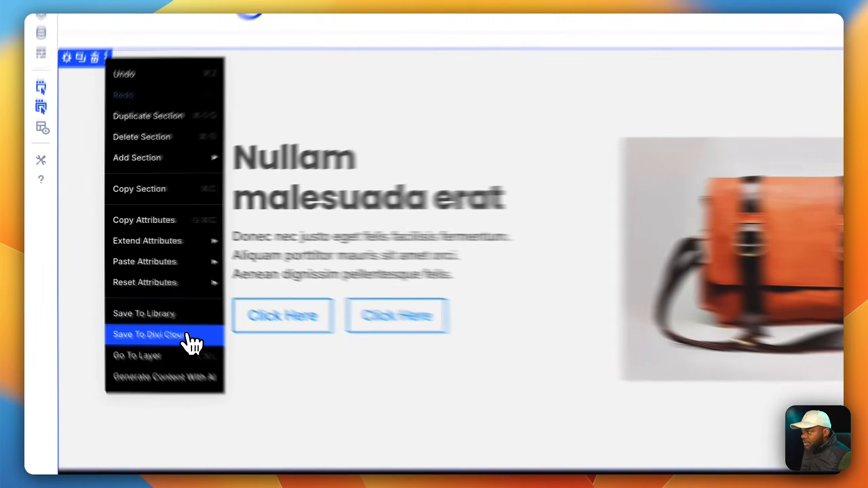
pyautogui.click(115, 291)
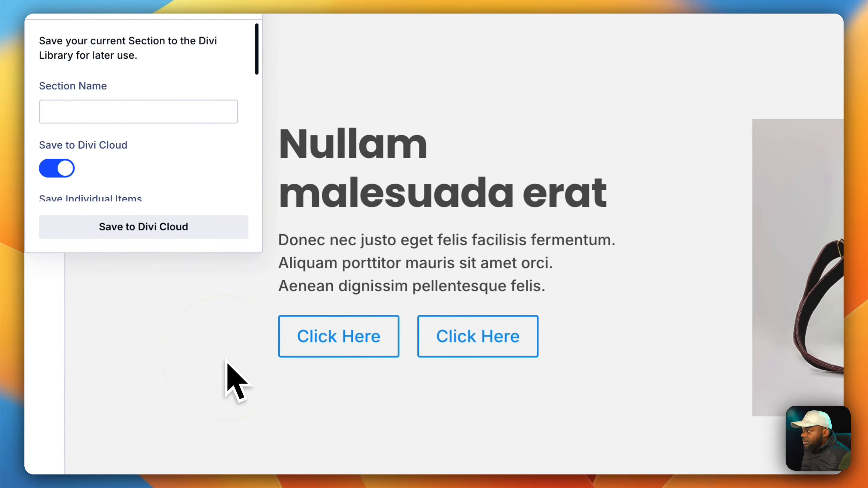
pyautogui.click(162, 115)
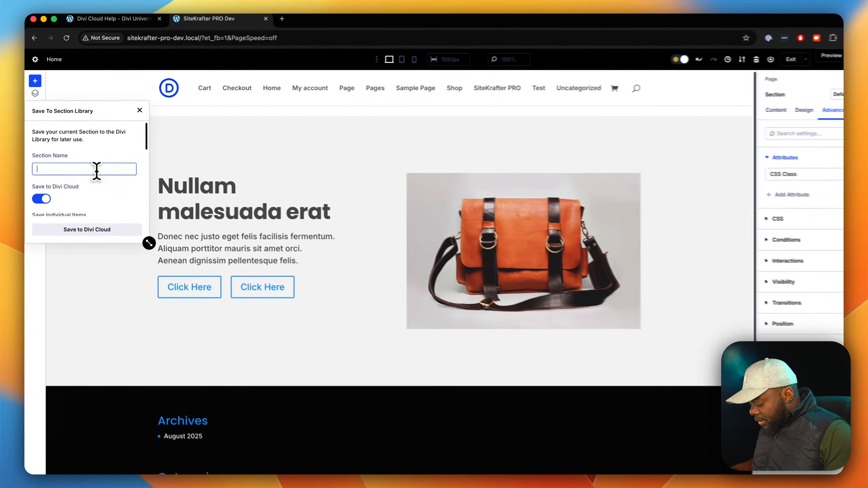
pyautogui.write('SK')
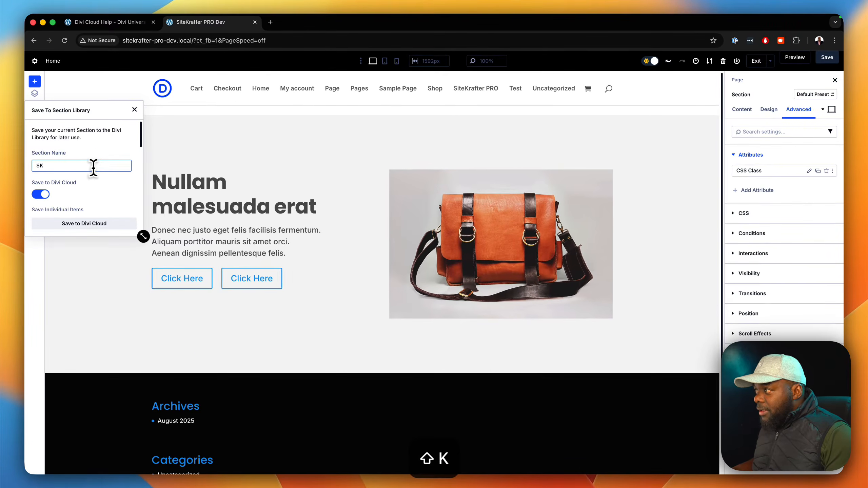
pyautogui.write(' Header 01')
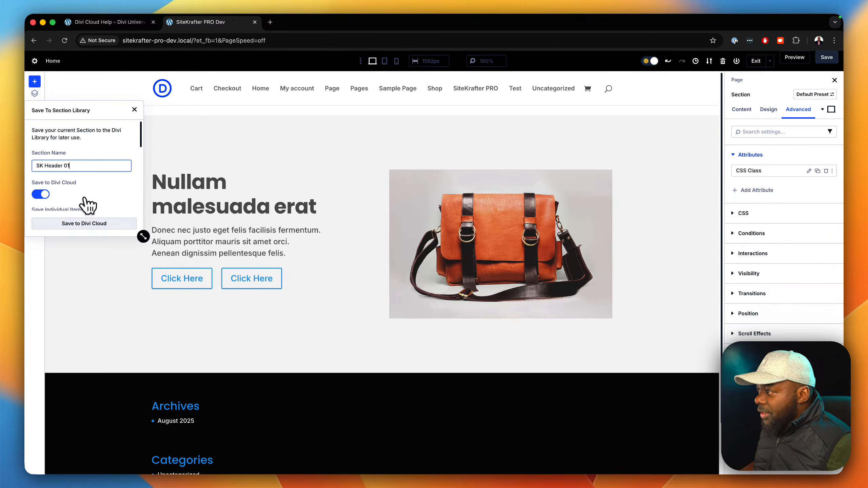
pyautogui.click(80, 225)
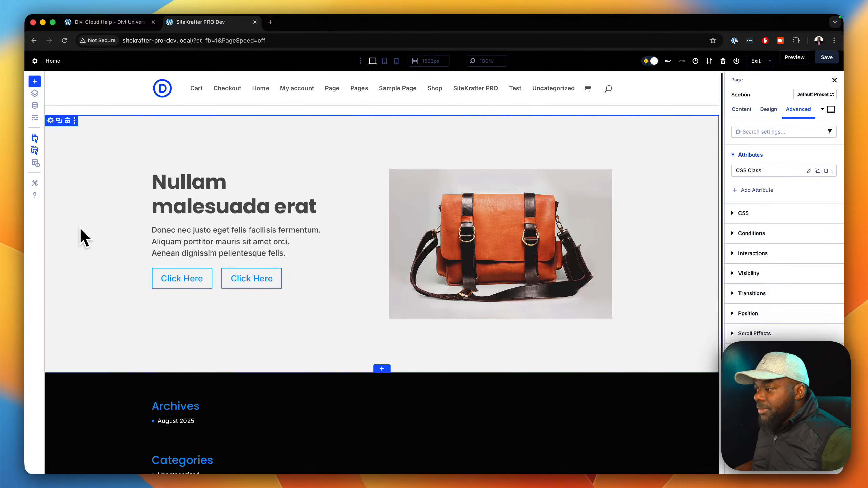
# Step: Start inserting a library section below the hero section and open the details of the saved SK Header 01
pyautogui.click(382, 368)
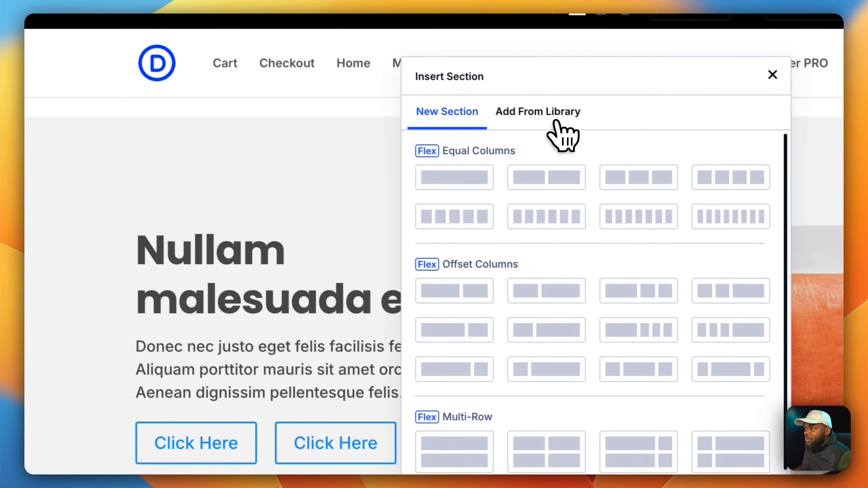
pyautogui.click(557, 123)
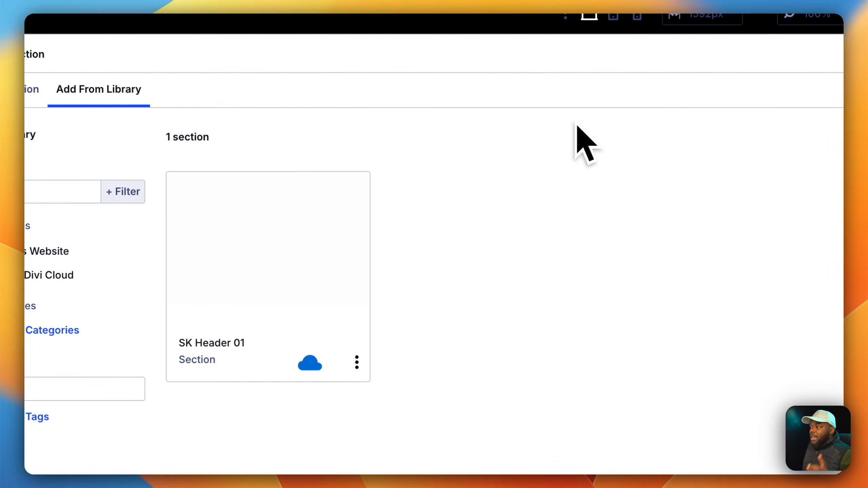
pyautogui.click(160, 417)
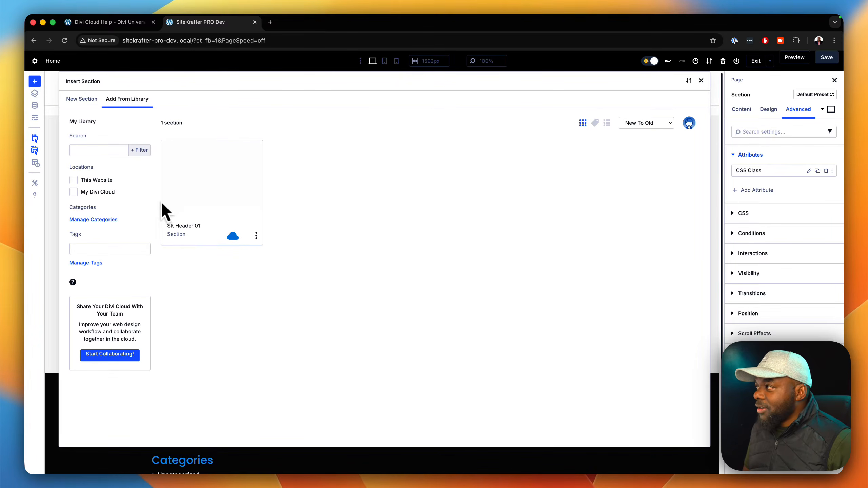
pyautogui.click(101, 152)
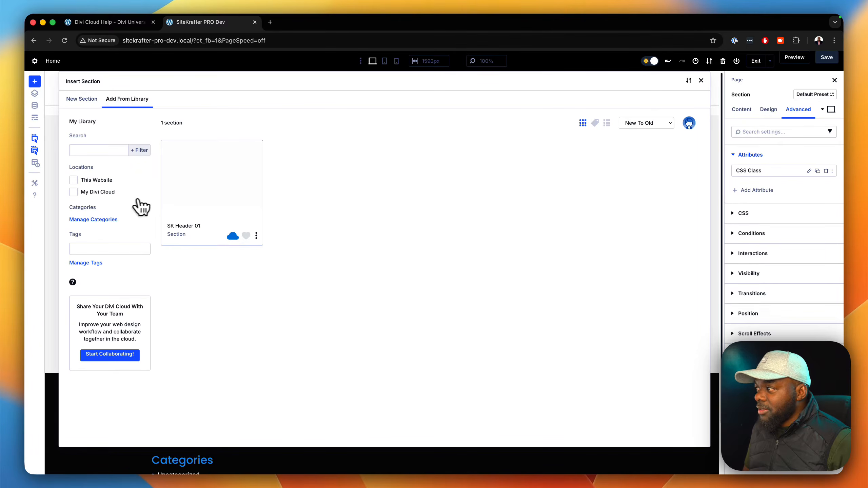
pyautogui.click(232, 203)
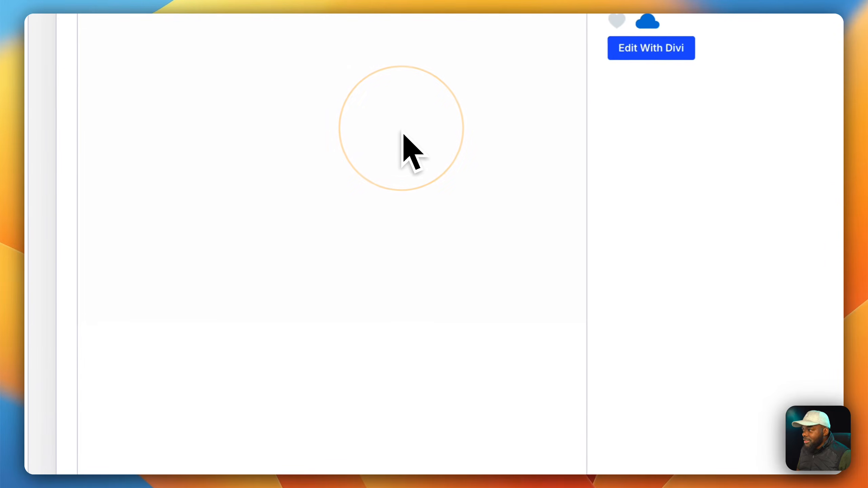
# Step: Mark SK Header 01 as a favorite and insert it into the page
pyautogui.click(219, 360)
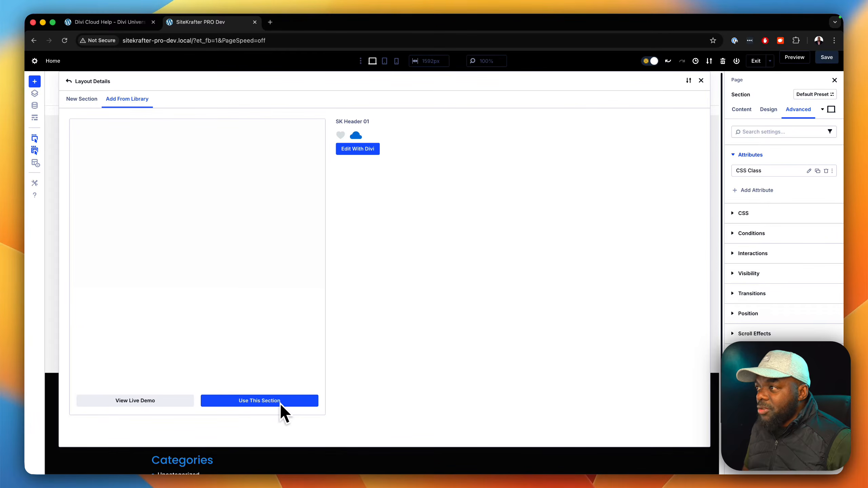
pyautogui.click(342, 136)
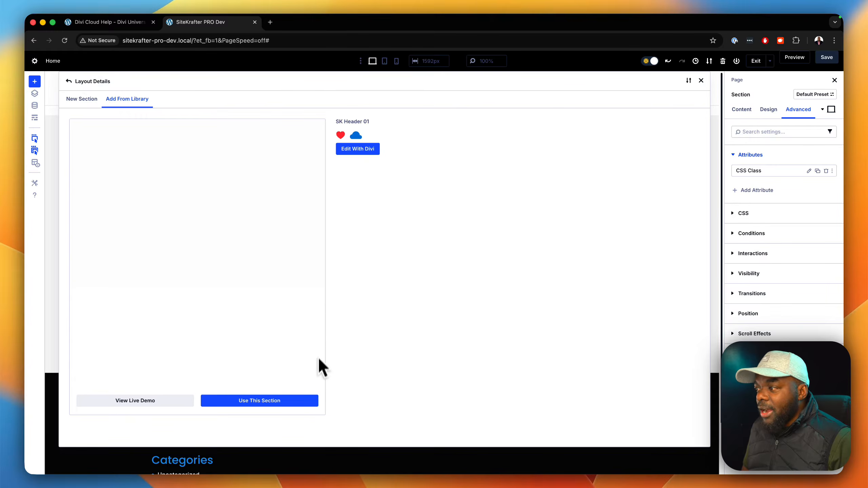
pyautogui.click(279, 403)
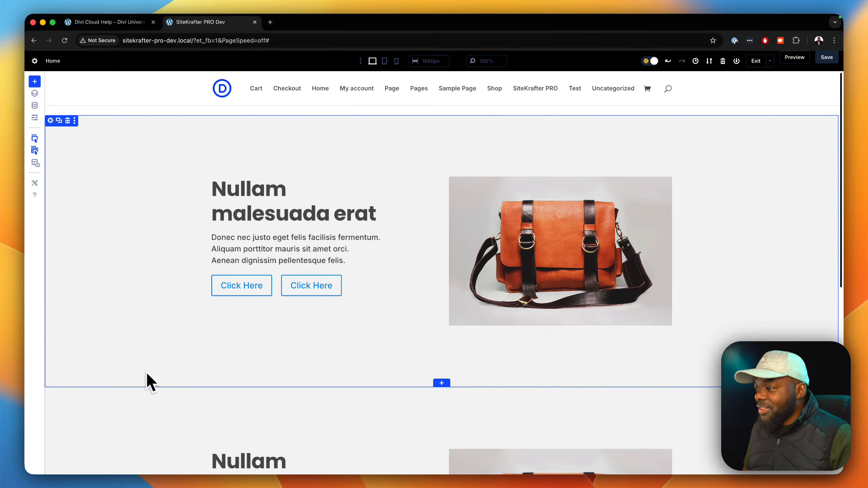
# Step: Open the inserted lower section's settings and its CSS Class attribute for editing
pyautogui.scroll(-9, 323, 348)
pyautogui.scroll(4, 328, 347)
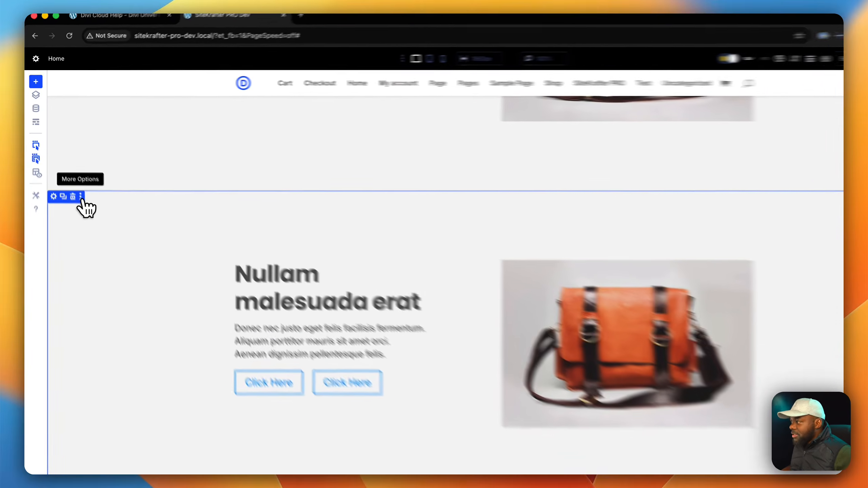
pyautogui.click(75, 185)
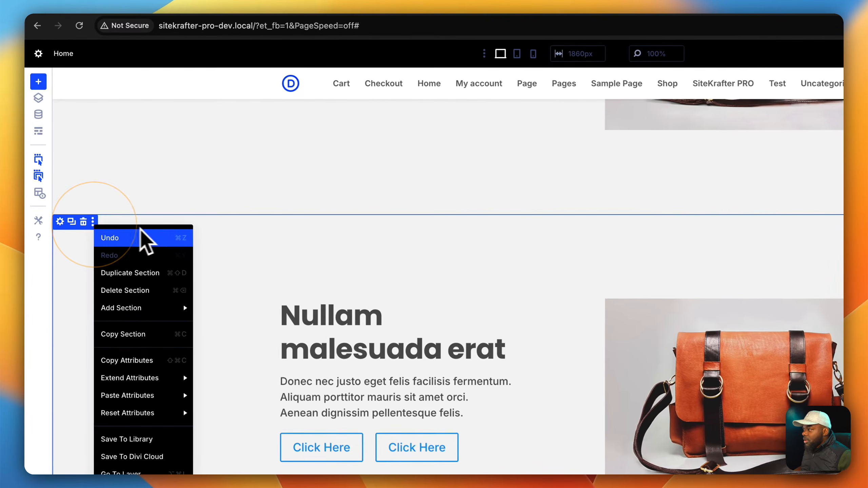
pyautogui.click(233, 226)
pyautogui.click(72, 259)
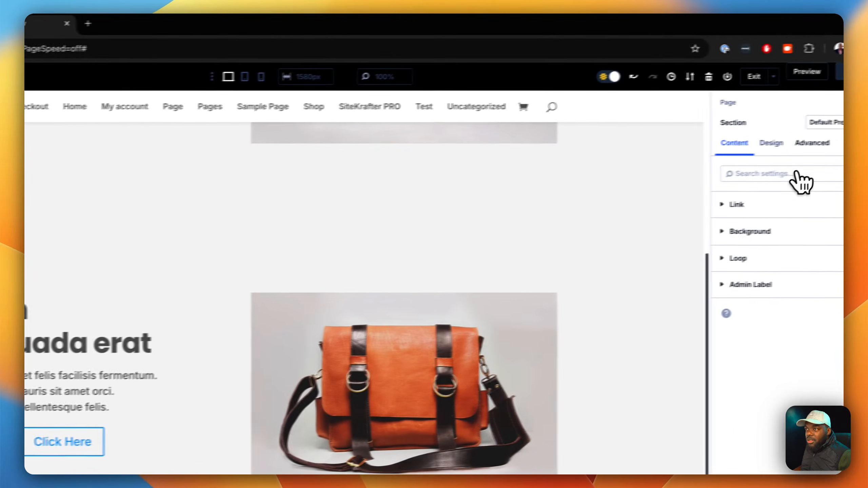
pyautogui.click(793, 145)
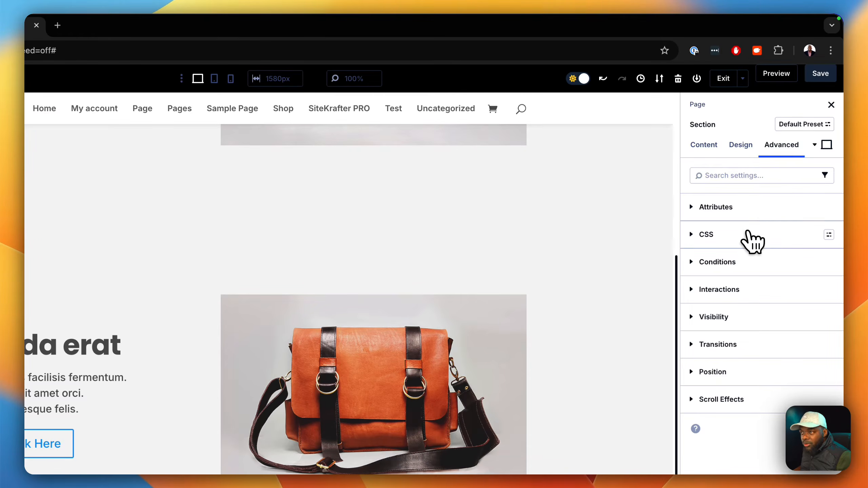
pyautogui.click(747, 207)
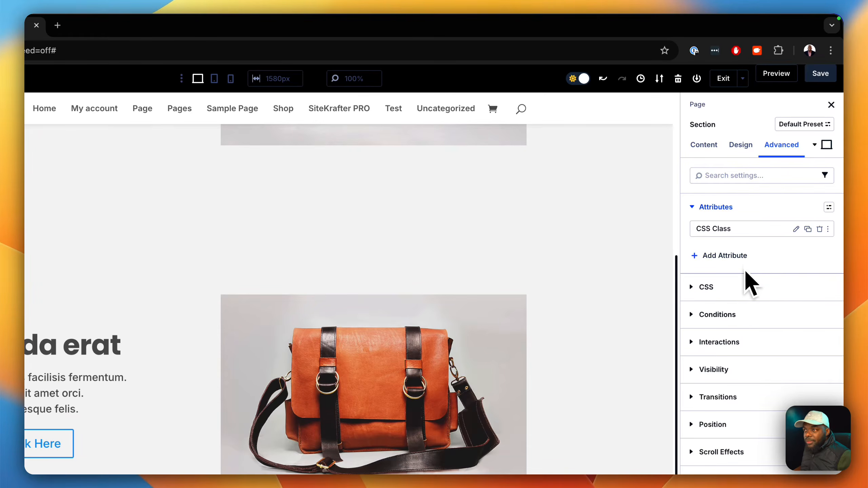
pyautogui.click(796, 229)
# Step: Remove the bg-gray-100 class from the lower section's attribute value and add bg-gray-700 after section-padding-m
pyautogui.scroll(-2, 663, 353)
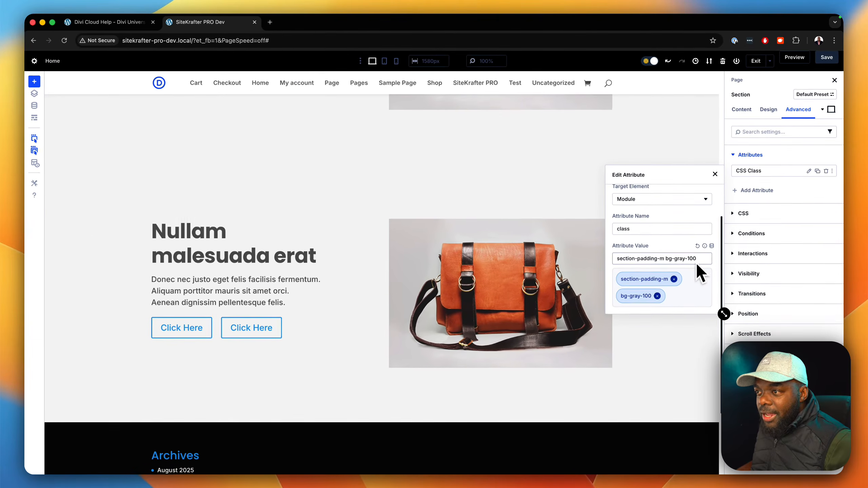
pyautogui.click(657, 296)
pyautogui.click(676, 276)
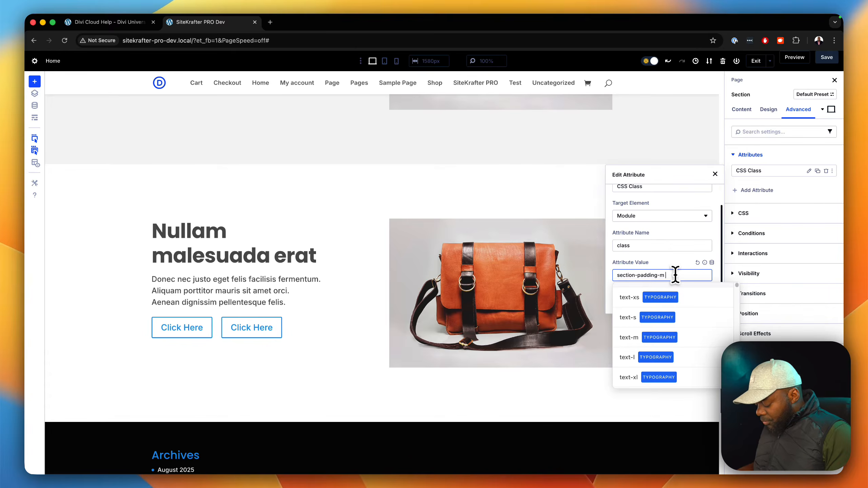
pyautogui.write('bg-')
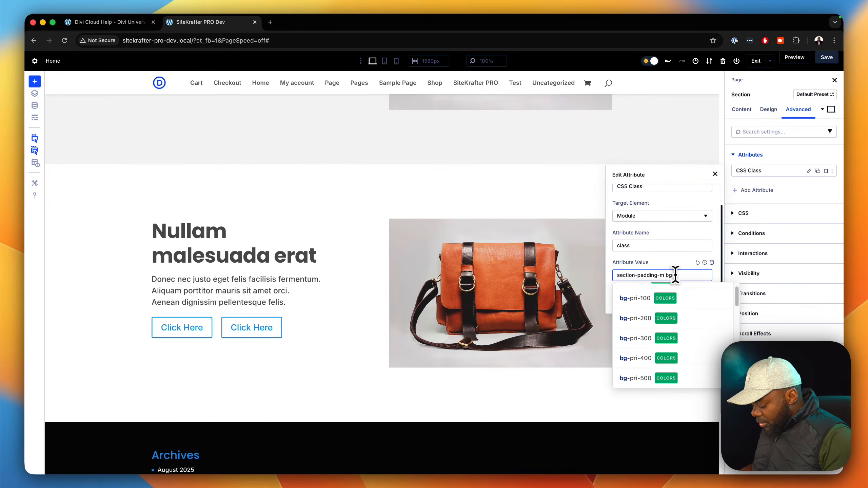
pyautogui.write('gr')
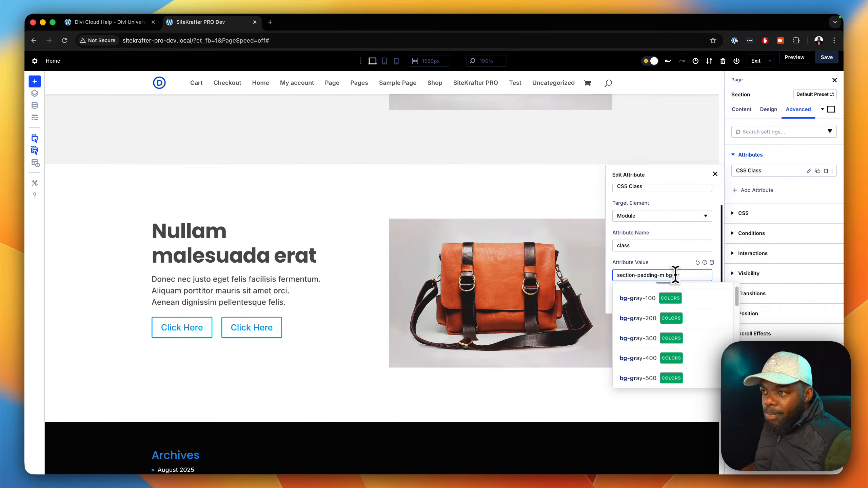
pyautogui.scroll(-4, 684, 305)
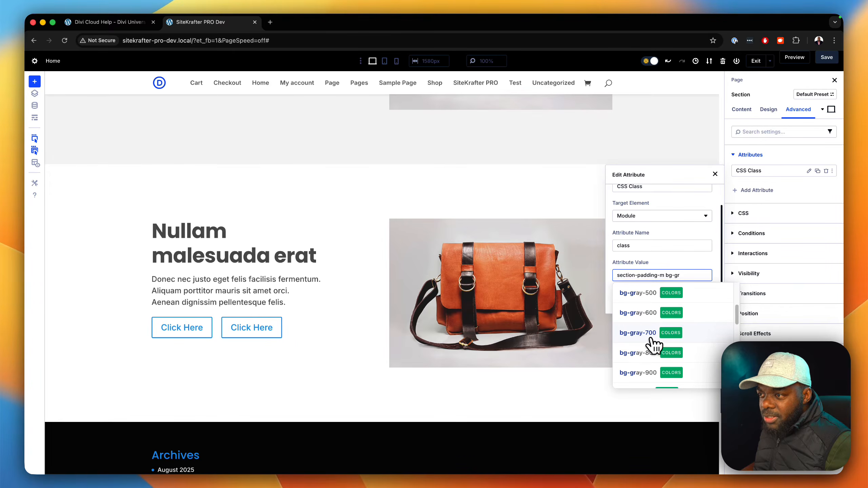
pyautogui.click(647, 337)
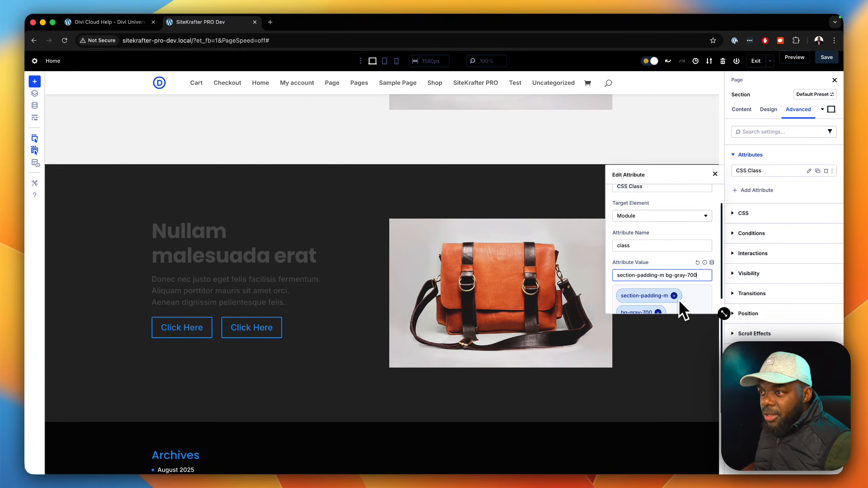
# Step: Replace the lower section's bg-gray-700 class with bg-gray-800 in its attribute value
pyautogui.click(690, 275)
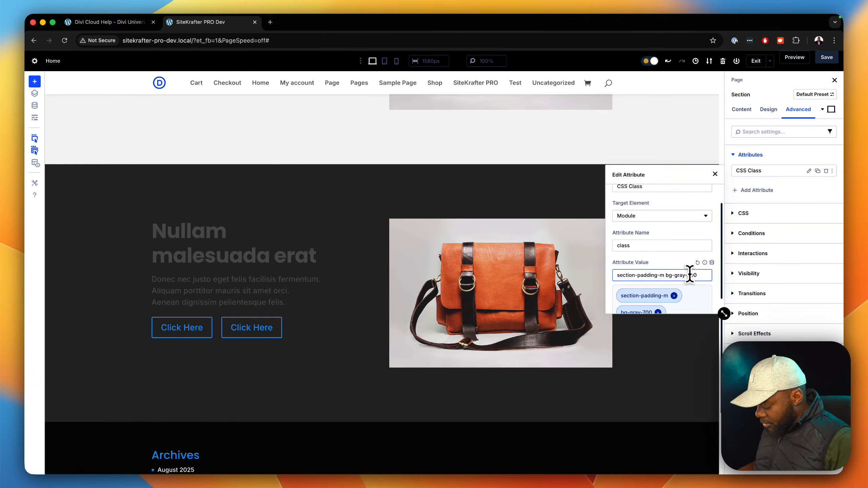
pyautogui.press('BackSpace')
pyautogui.write('8')
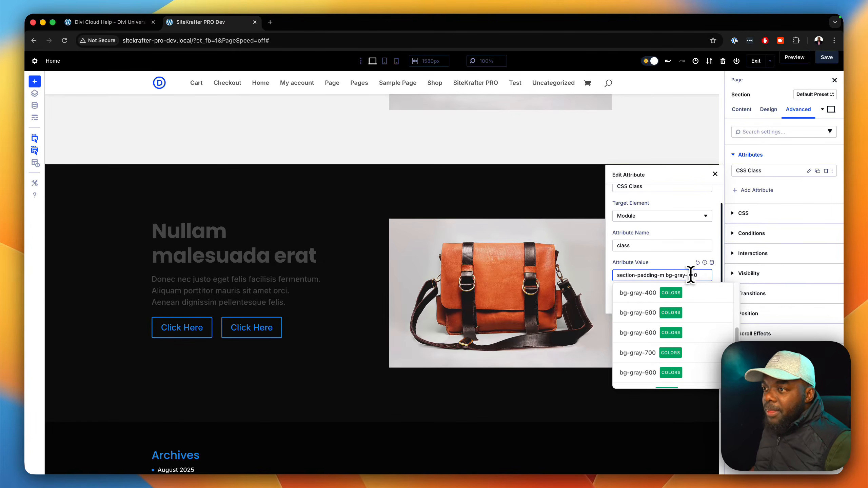
pyautogui.click(707, 276)
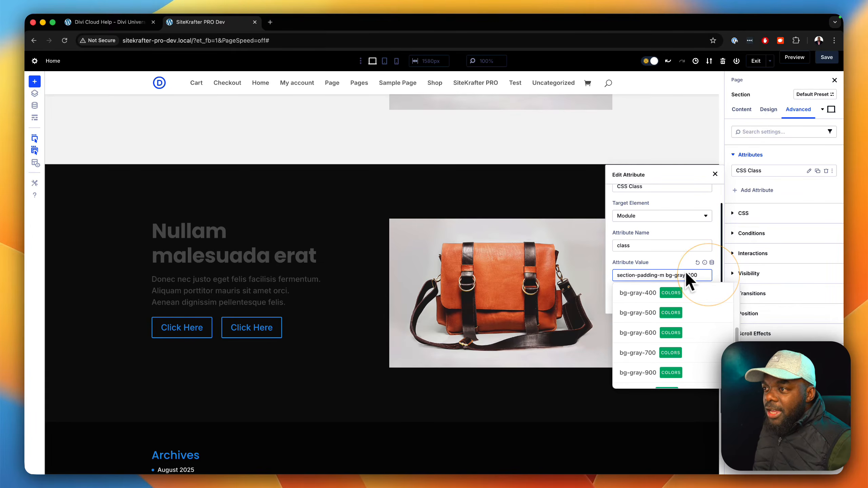
pyautogui.click(508, 201)
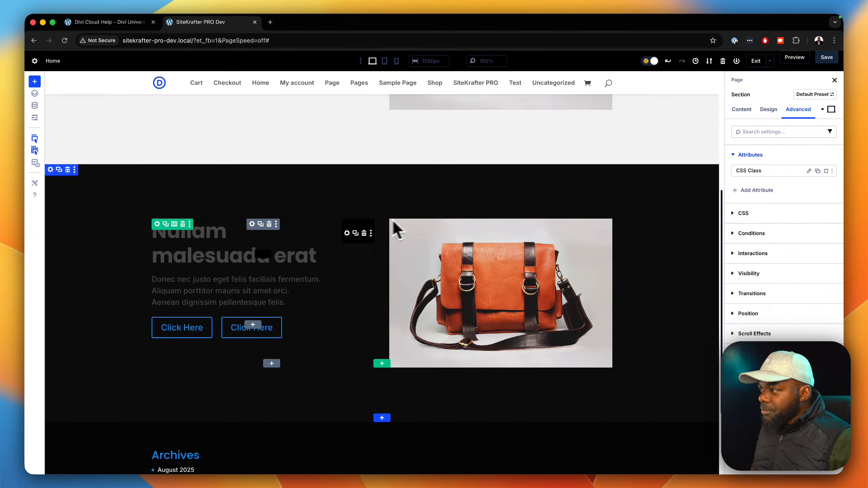
# Step: Add the text-gray-200 class to the CSS Class attribute of the lower section's heading text module
pyautogui.click(347, 233)
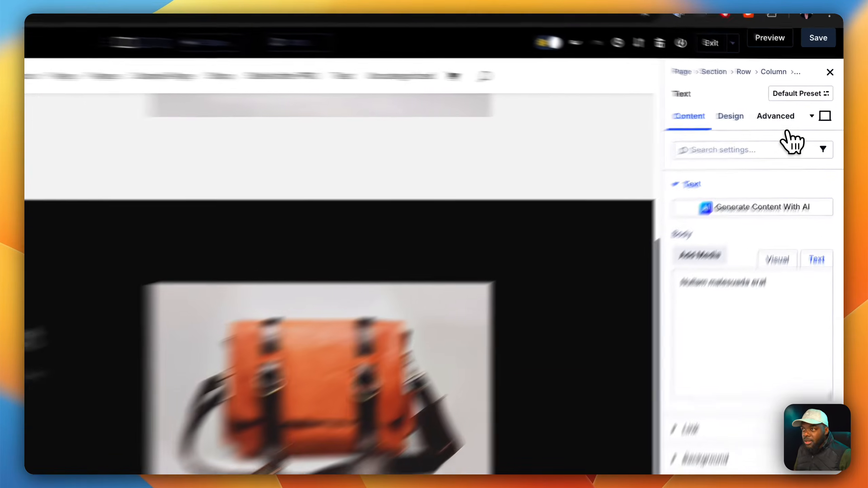
pyautogui.click(799, 109)
pyautogui.click(718, 212)
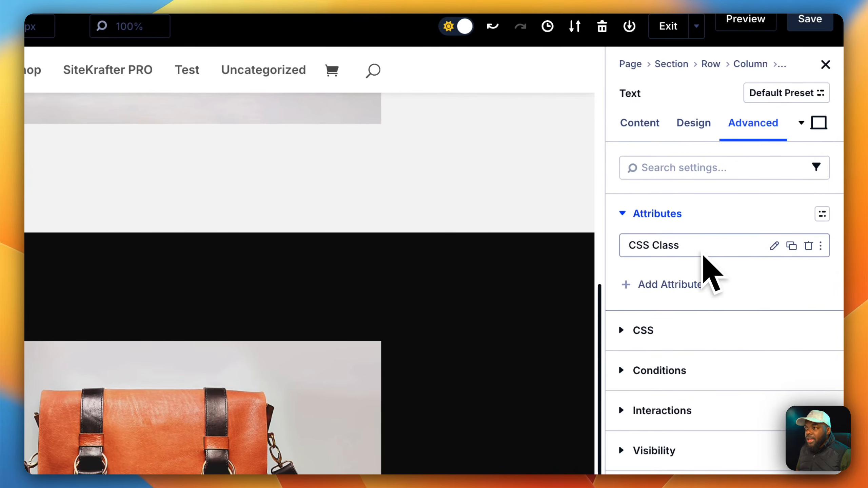
pyautogui.click(775, 245)
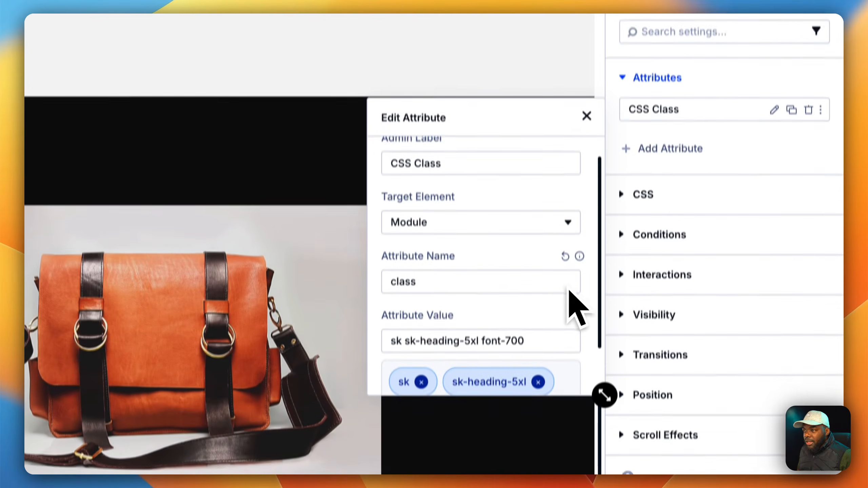
pyautogui.scroll(-1, 568, 292)
pyautogui.click(555, 309)
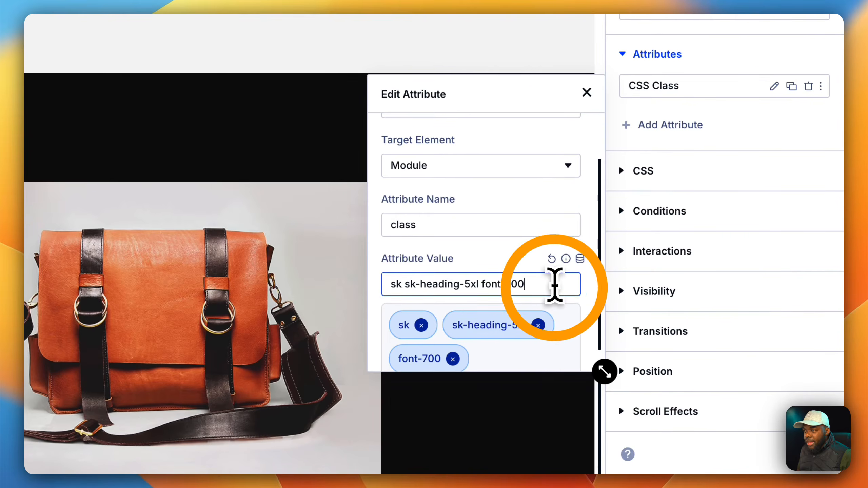
pyautogui.write('text')
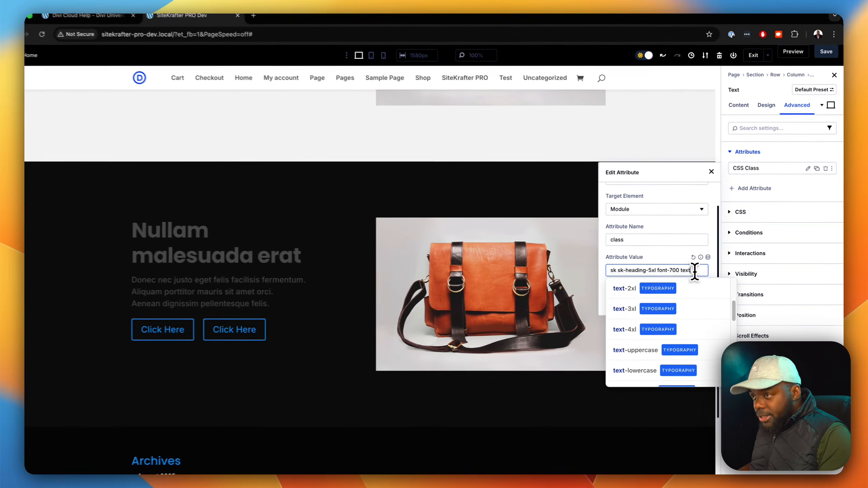
pyautogui.write('-')
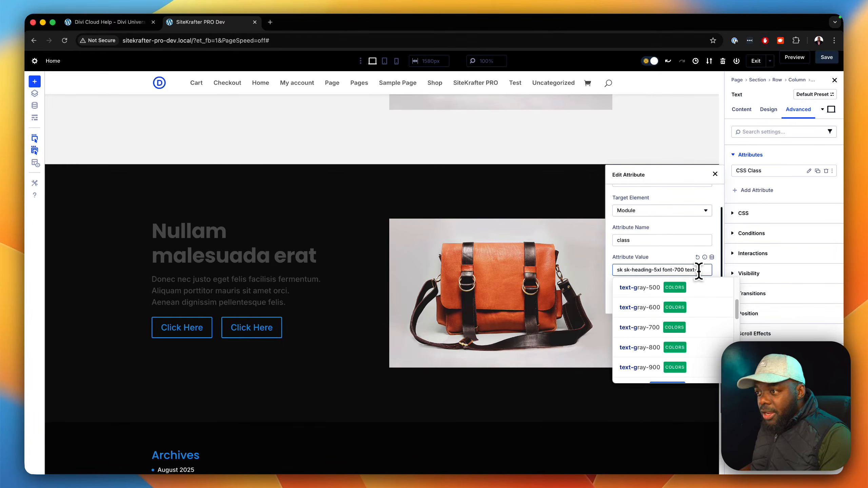
pyautogui.write('g')
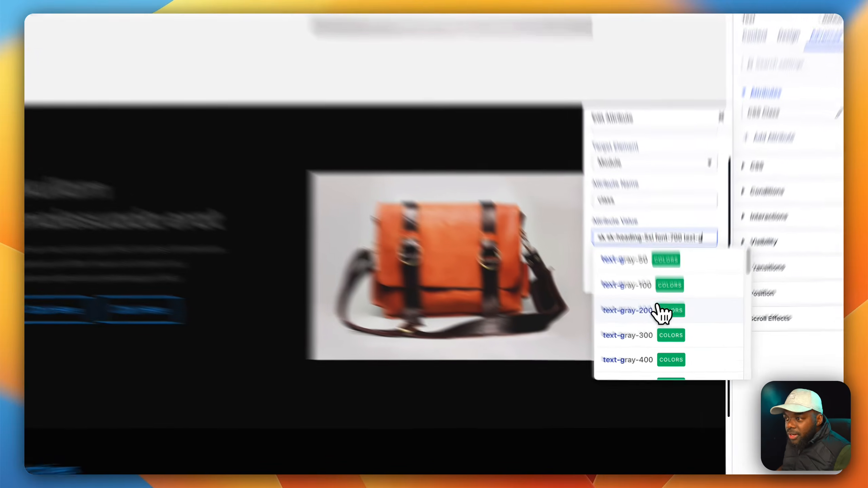
pyautogui.click(679, 324)
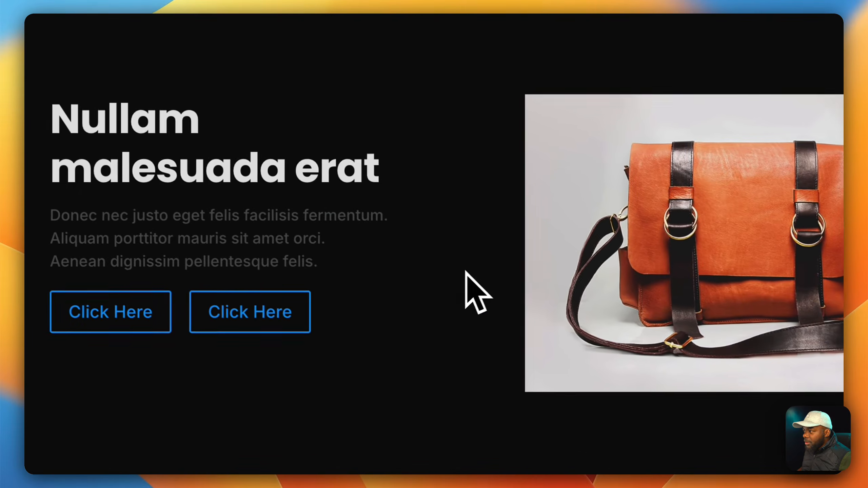
pyautogui.click(90, 231)
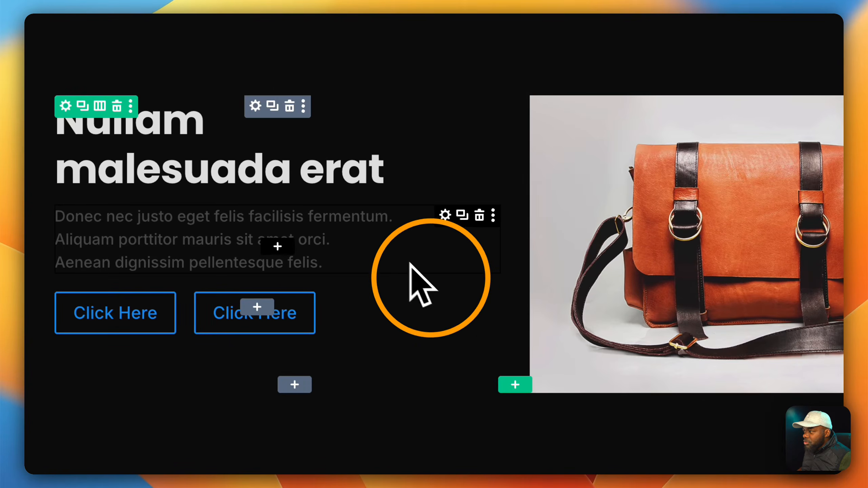
# Step: Add the text-gray-300 class to the CSS Class attribute of the paragraph below the lower heading and close the attribute editor
pyautogui.click(445, 216)
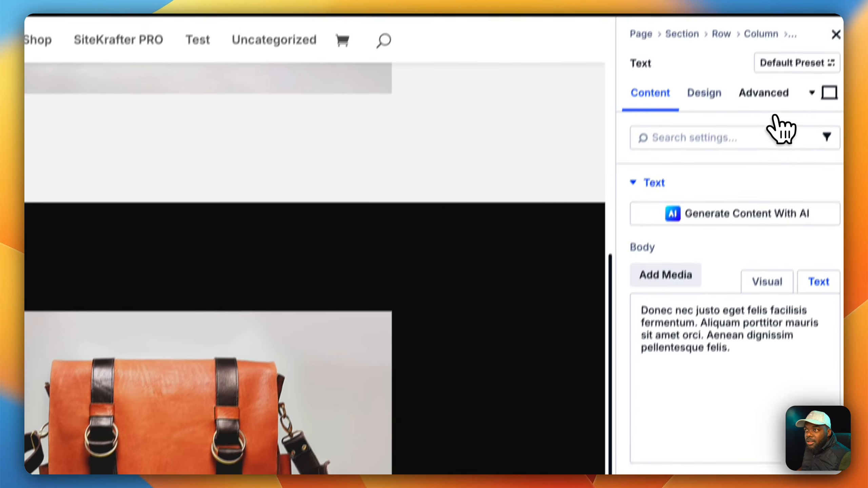
pyautogui.click(762, 120)
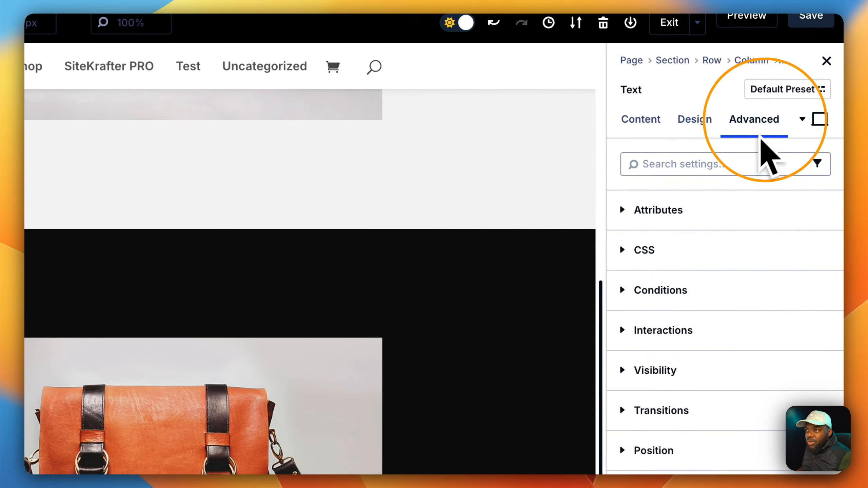
pyautogui.click(707, 205)
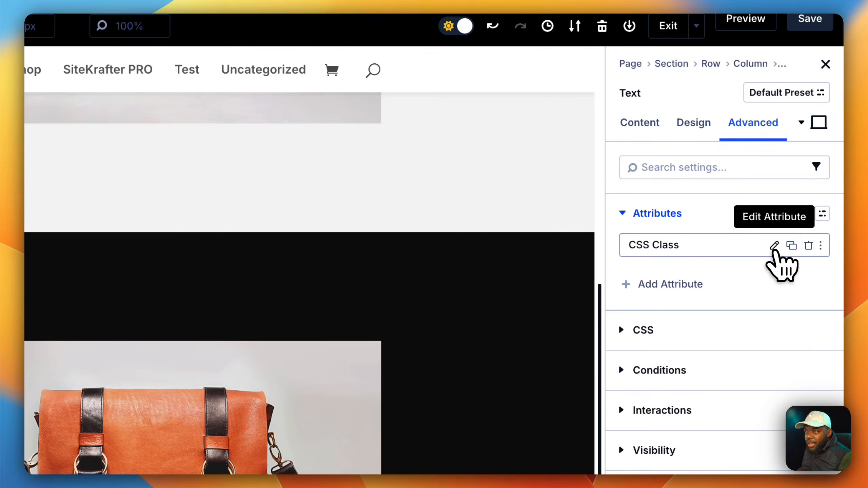
pyautogui.click(775, 246)
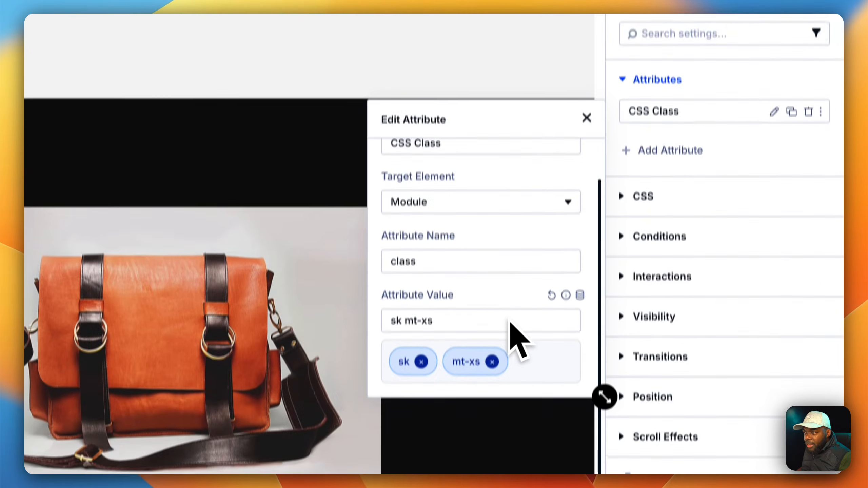
pyautogui.click(492, 292)
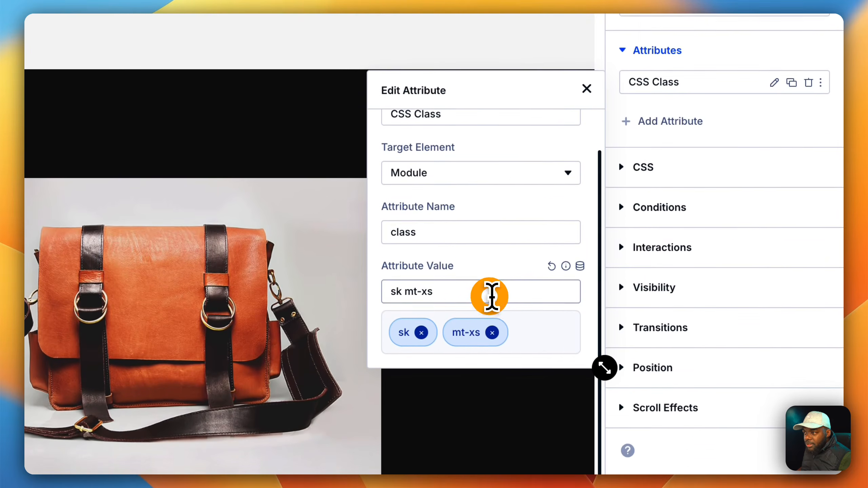
pyautogui.write('text')
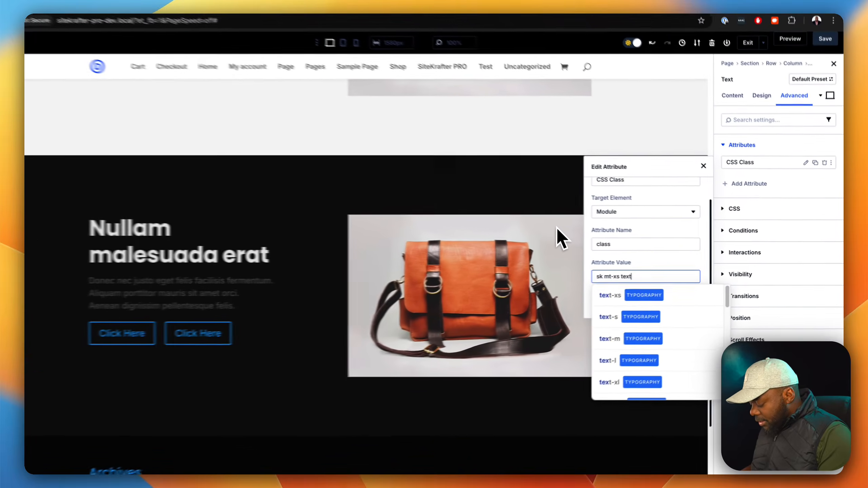
pyautogui.write('-')
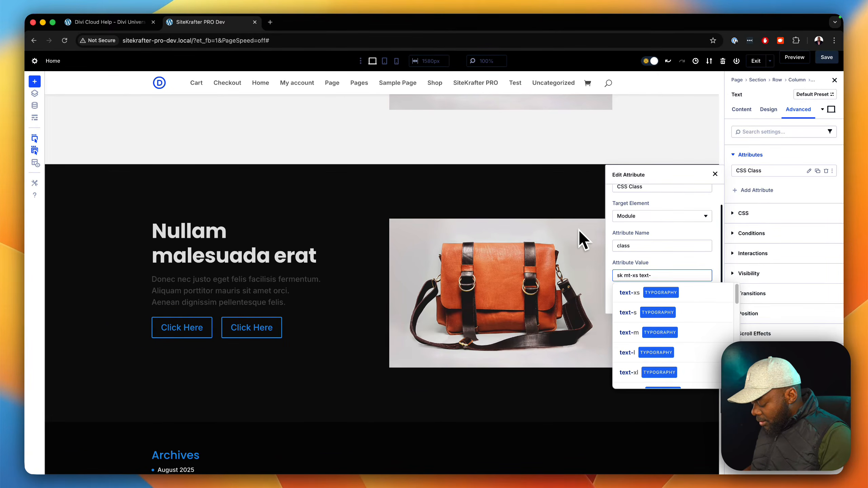
pyautogui.write('gra')
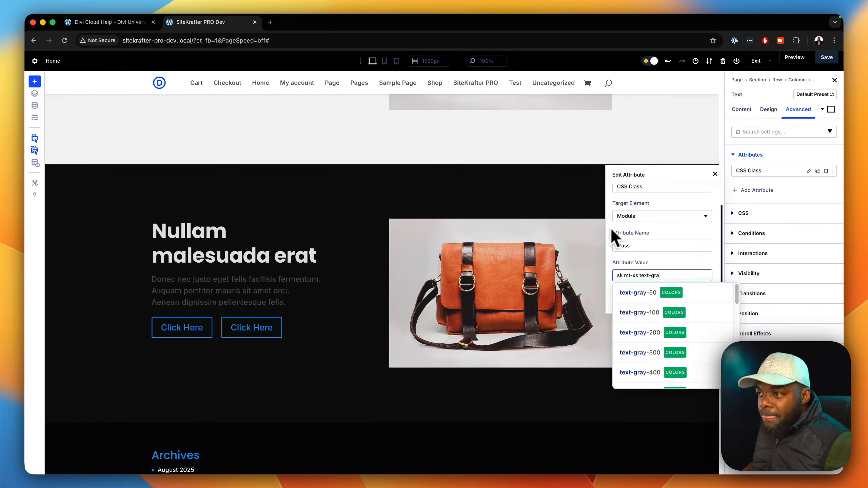
pyautogui.click(648, 352)
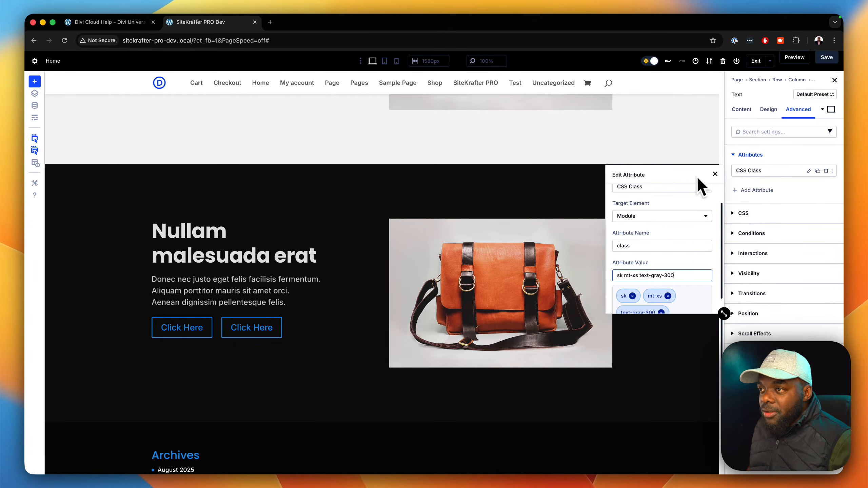
pyautogui.click(715, 174)
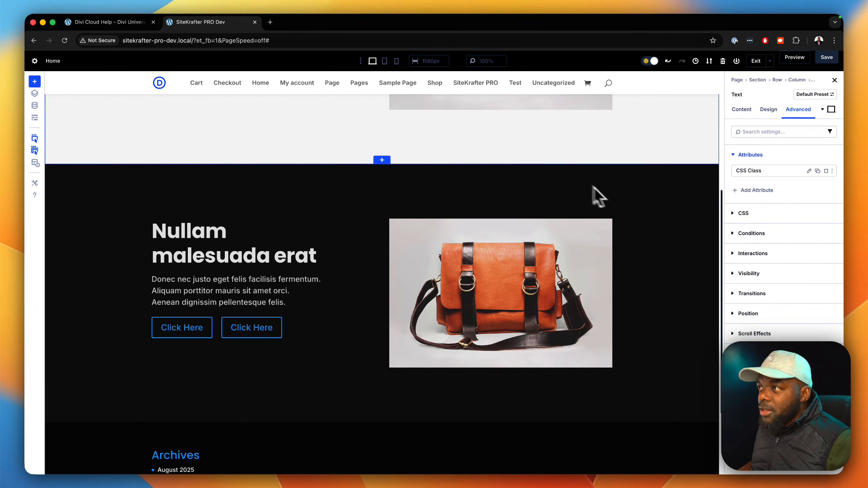
# Step: Check the page layout in tablet and phone views, and return to desktop view
pyautogui.click(385, 61)
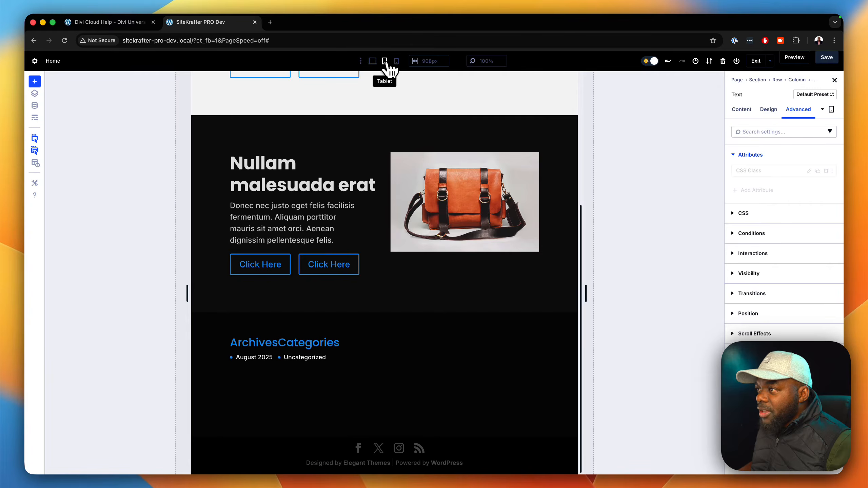
pyautogui.click(397, 60)
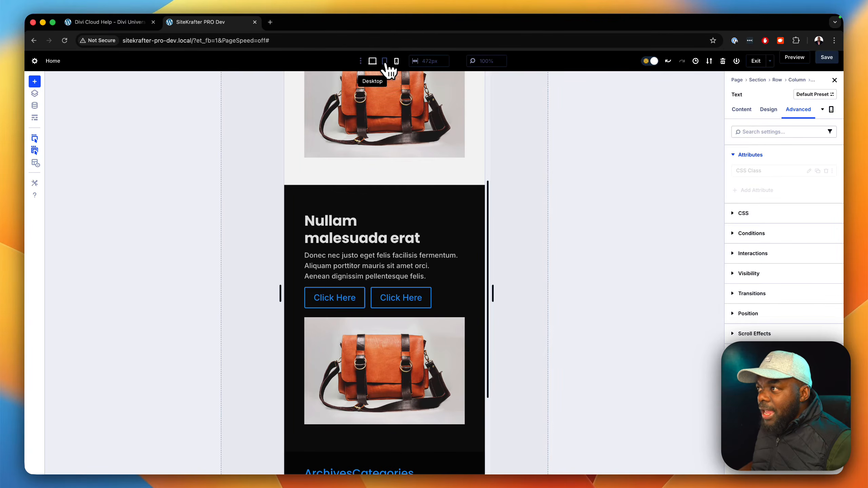
pyautogui.click(373, 61)
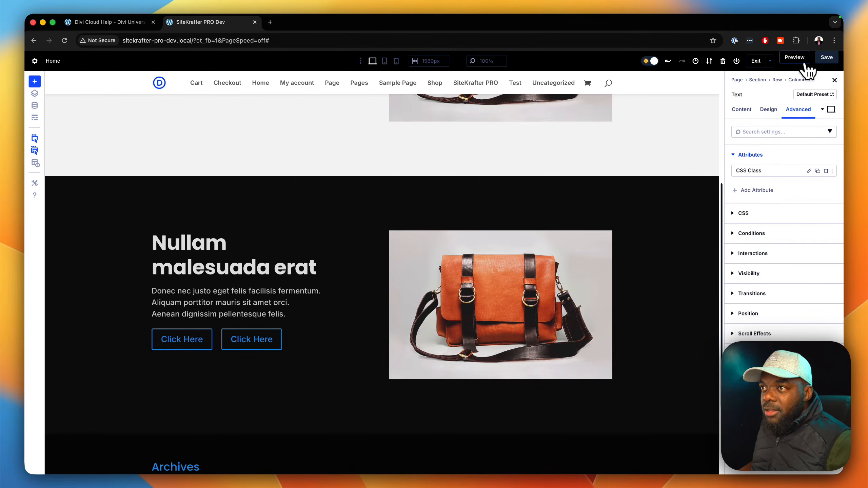
# Step: Preview the page in the browser and test its responsiveness with developer tools, narrowing the viewport to about 413 px and widening it to about 1625 px
pyautogui.click(793, 57)
pyautogui.rightClick(697, 141)
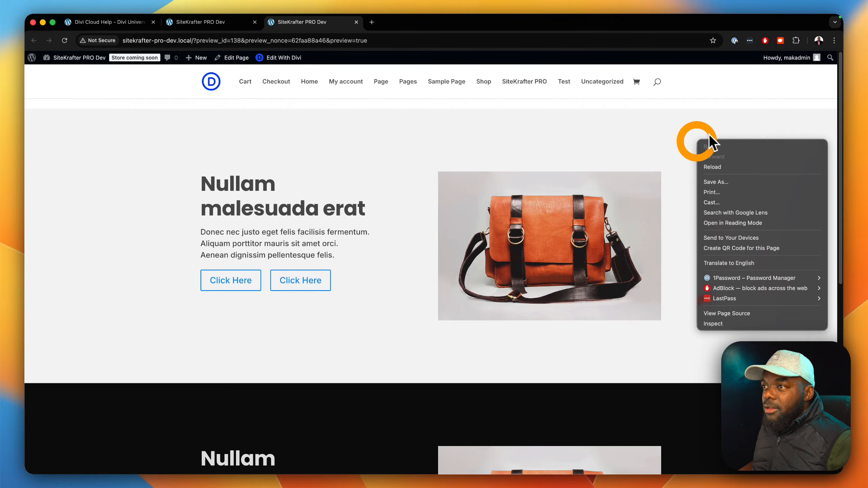
pyautogui.click(733, 324)
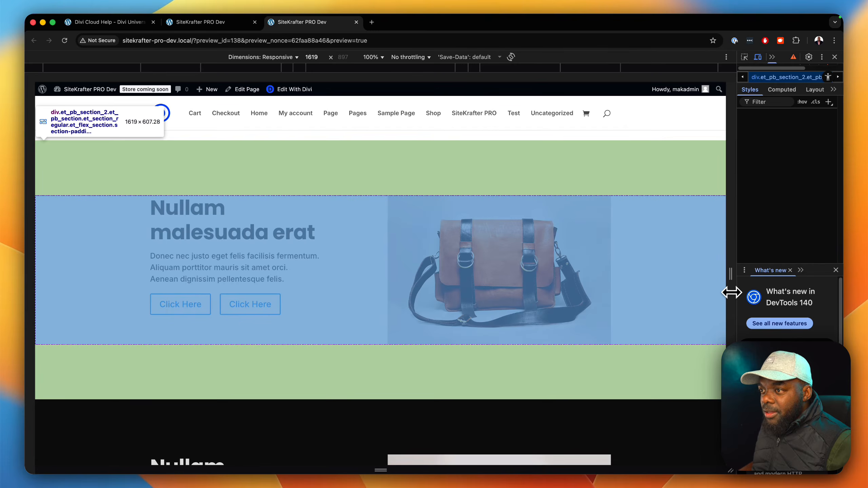
pyautogui.moveTo(731, 279); pyautogui.dragTo(473, 267)
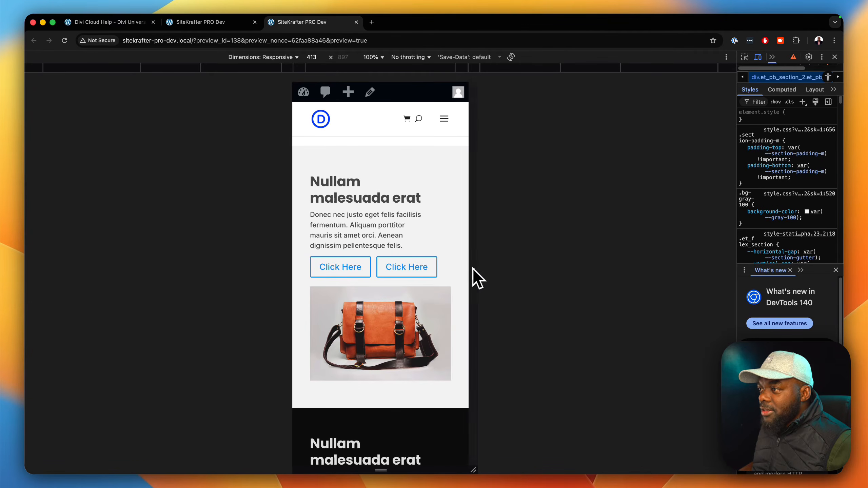
pyautogui.scroll(-7, 419, 330)
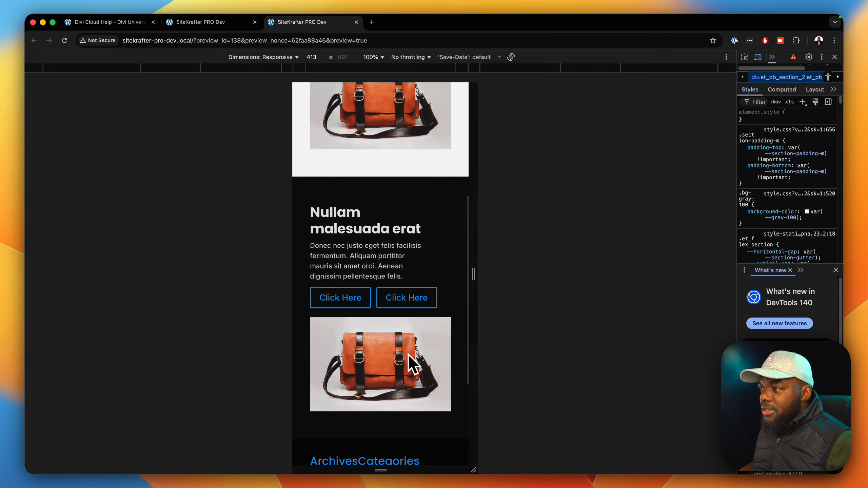
pyautogui.moveTo(472, 281); pyautogui.dragTo(745, 279)
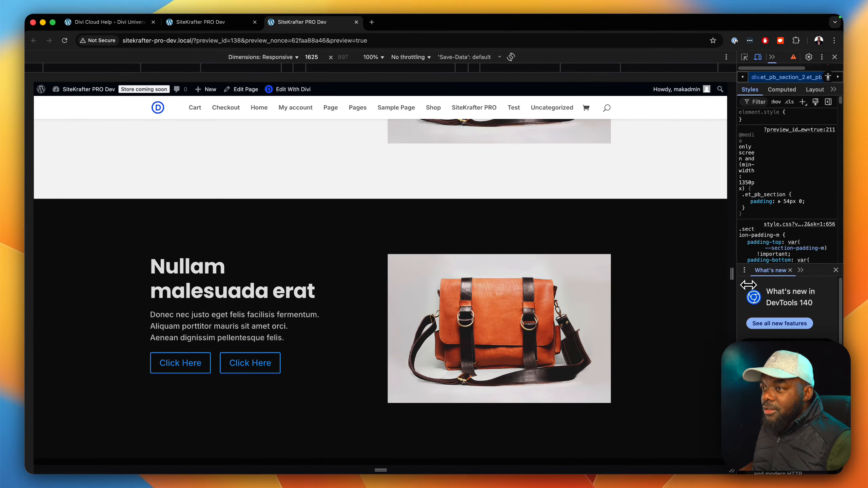
# Step: Return to the page builder, start saving the dark section to Divi Cloud, and name it SK Header 01 Dark
pyautogui.click(227, 26)
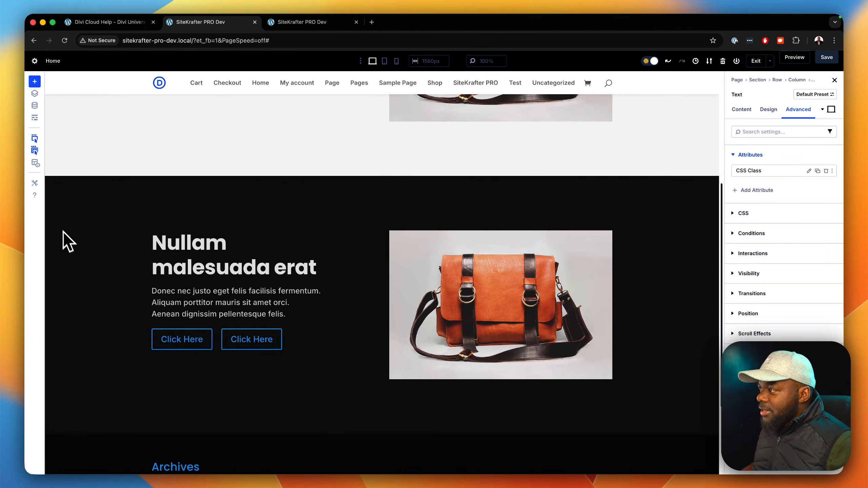
pyautogui.click(75, 182)
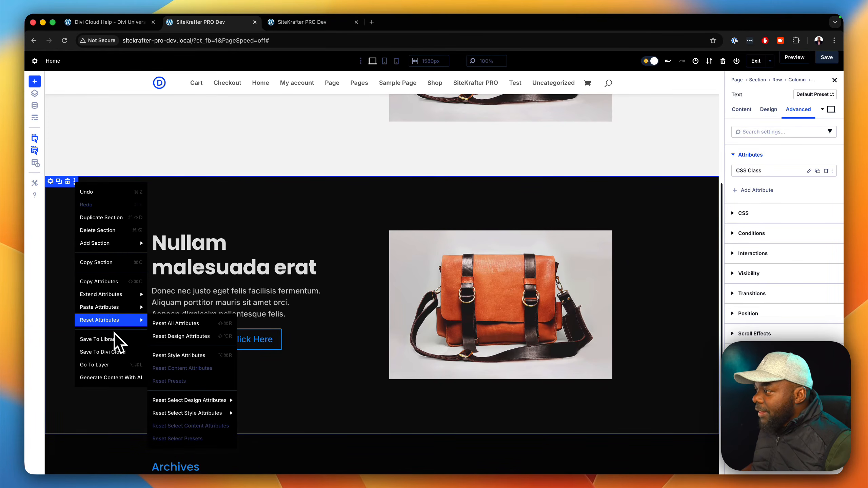
pyautogui.click(103, 352)
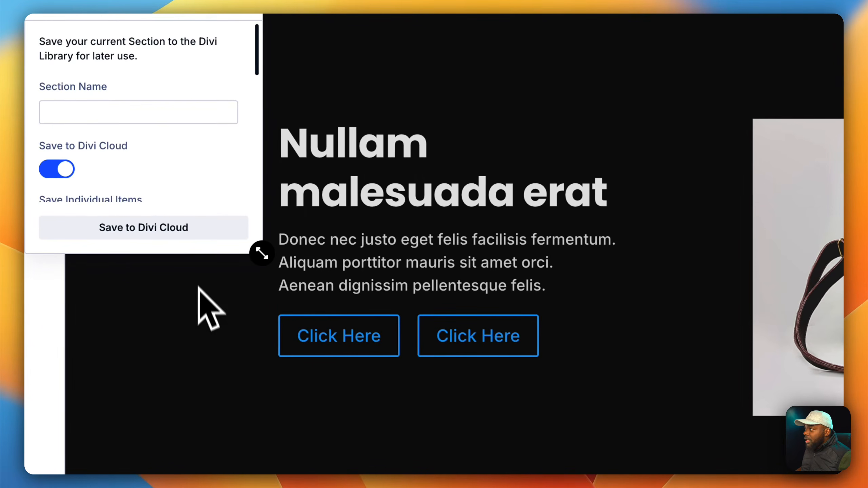
pyautogui.click(185, 114)
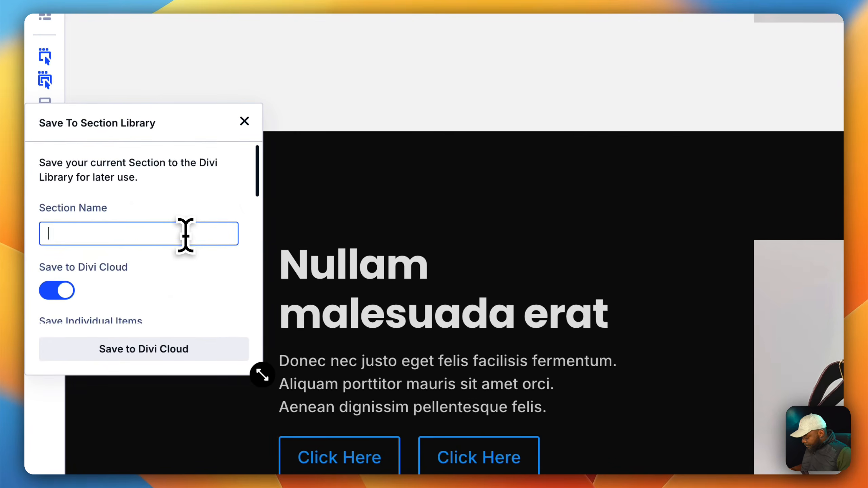
pyautogui.write('SK')
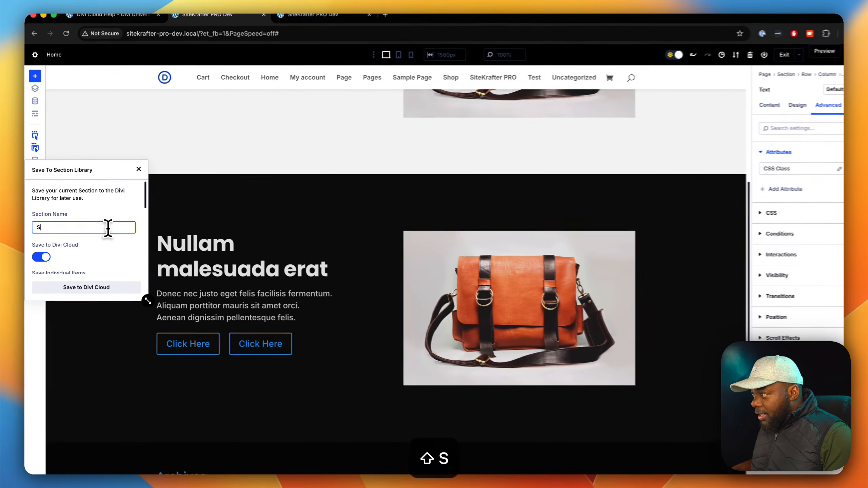
pyautogui.write(' Header 01')
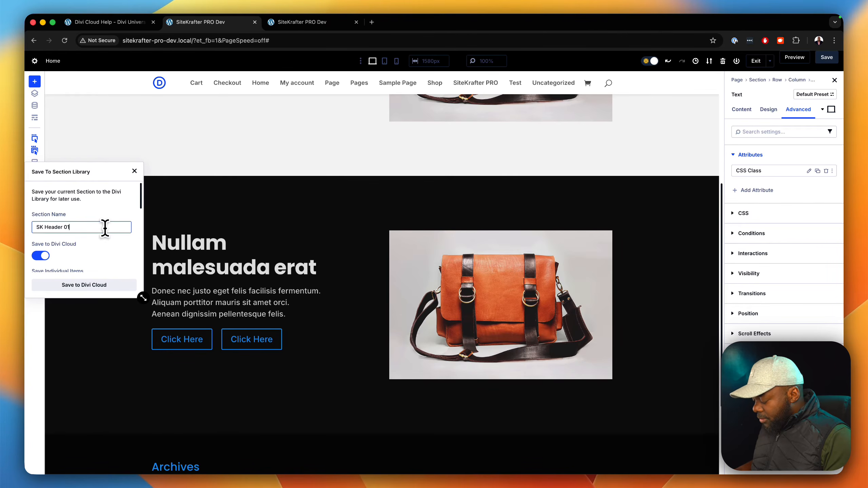
pyautogui.write('Dar')
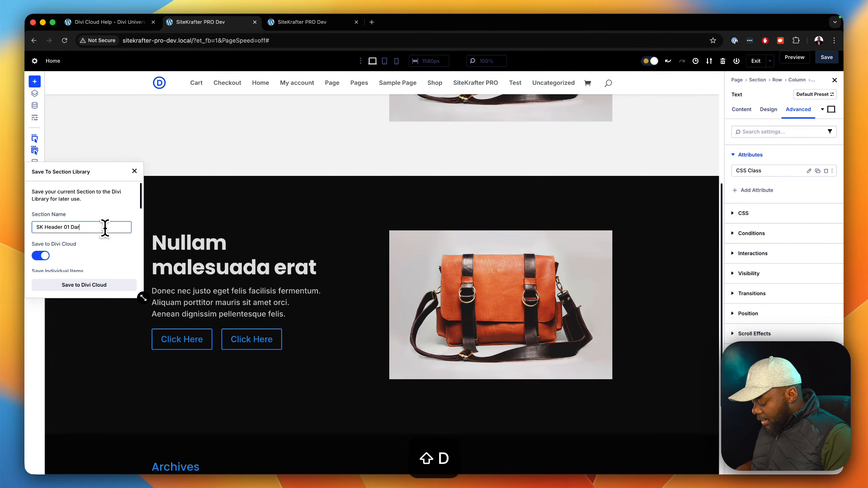
pyautogui.write('k')
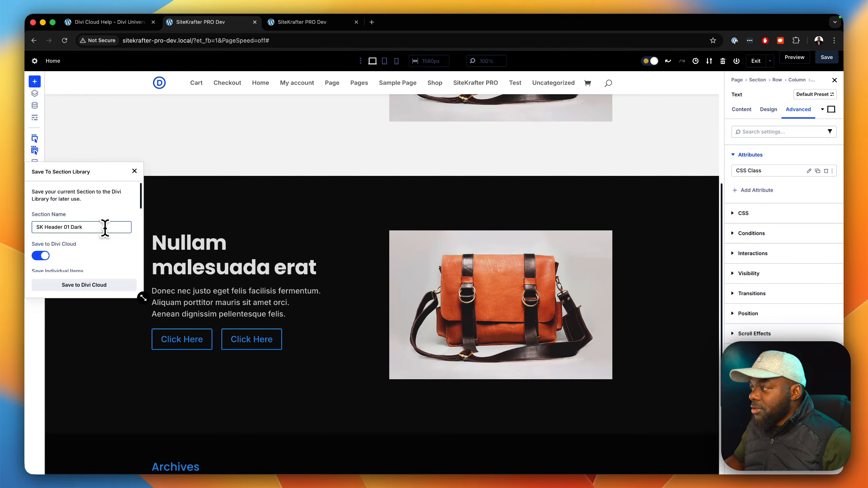
# Step: Review the individual-item and global save options, leave them off, and save the dark section to Divi Cloud
pyautogui.scroll(-2, 79, 262)
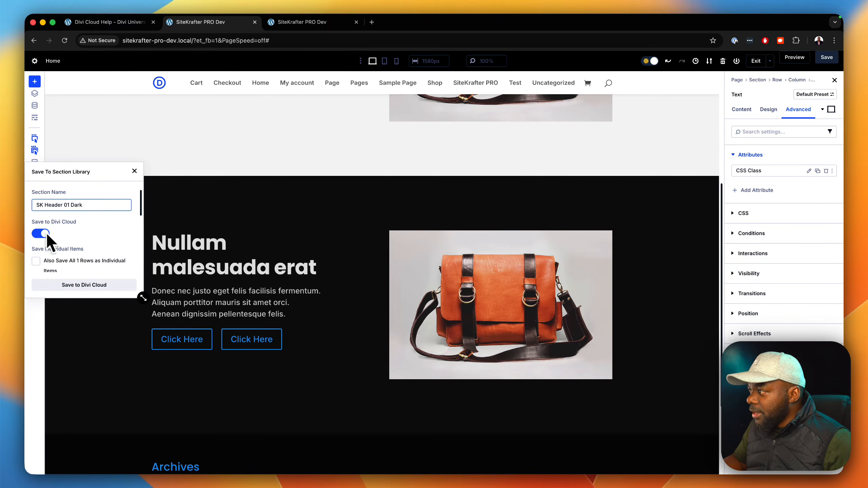
pyautogui.scroll(-4, 81, 226)
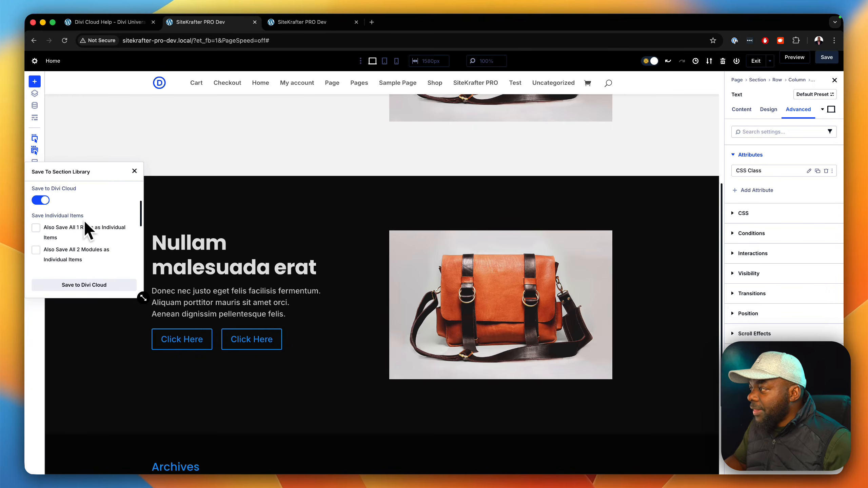
pyautogui.scroll(-2, 77, 231)
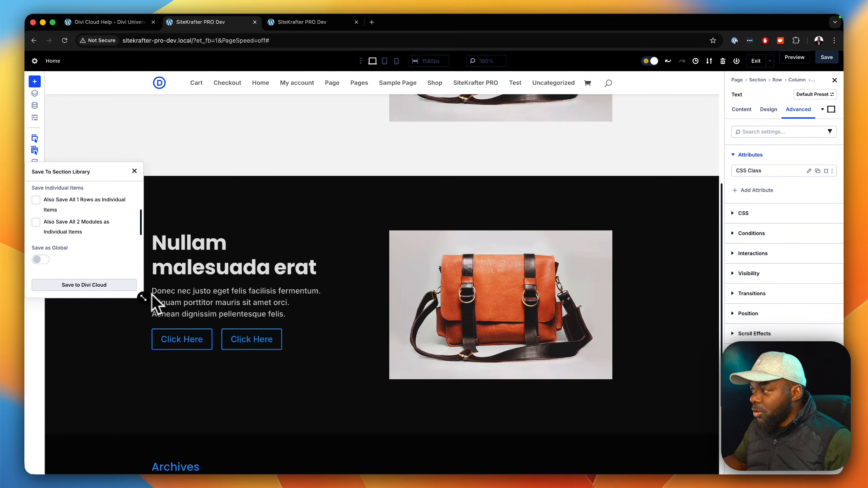
pyautogui.scroll(3, 97, 252)
pyautogui.scroll(-2, 89, 240)
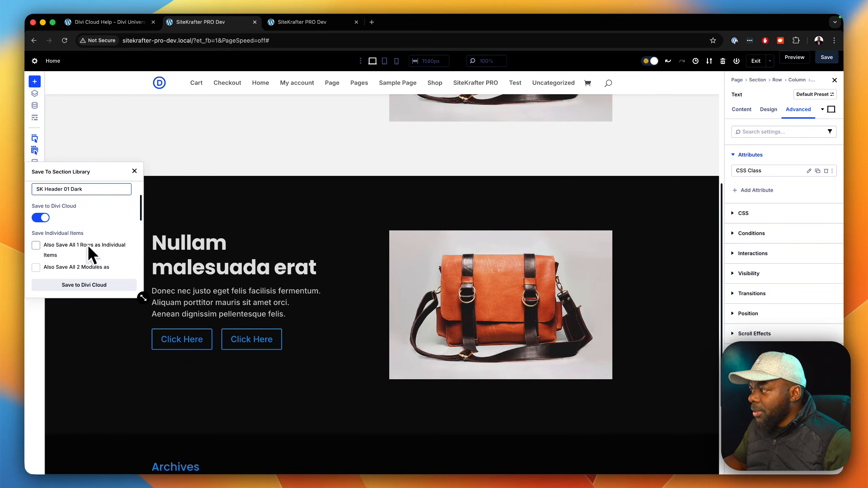
pyautogui.click(91, 289)
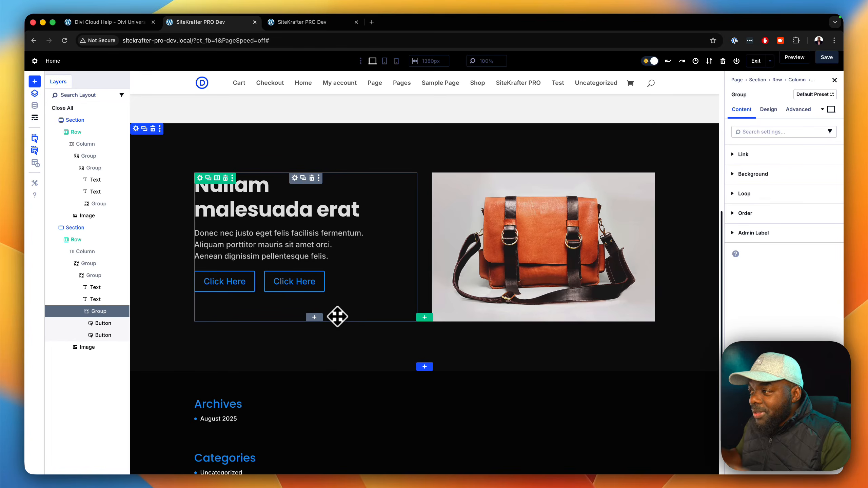
# Step: Replace the bag image in the dark section with a Video module
pyautogui.click(534, 244)
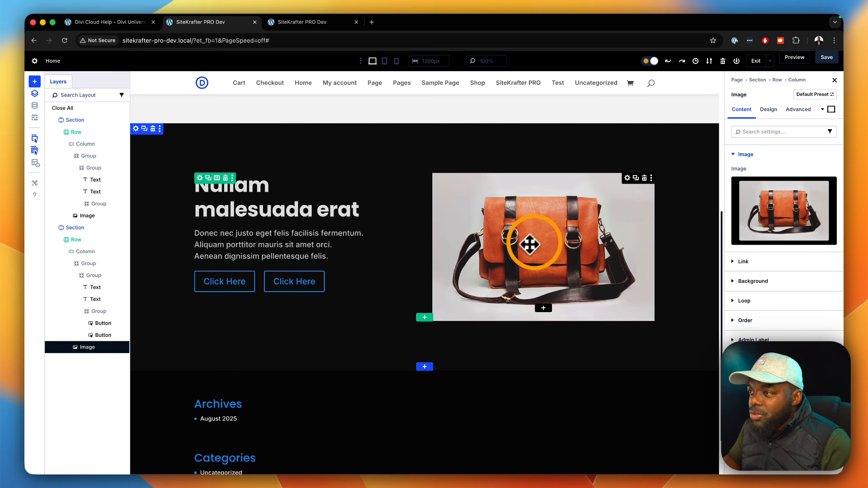
pyautogui.click(546, 309)
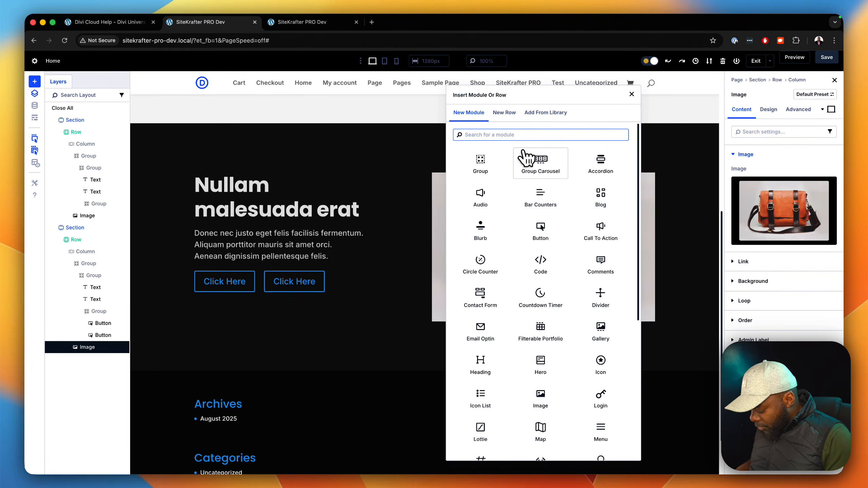
pyautogui.write('video')
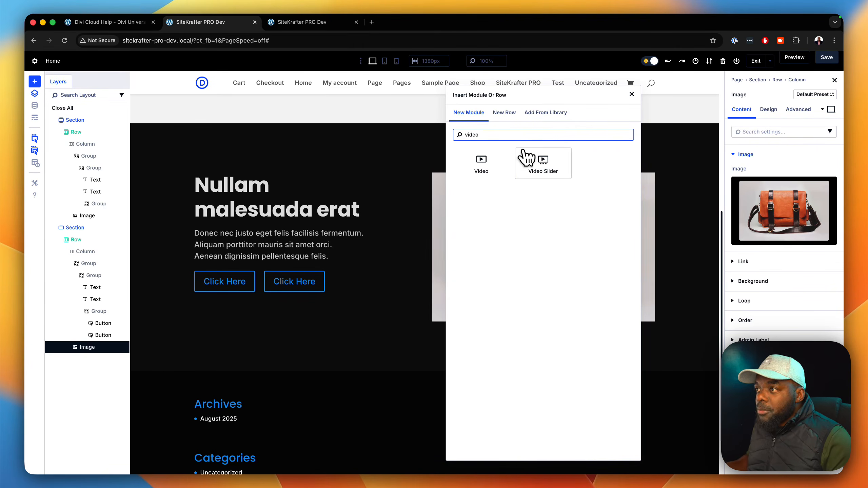
pyautogui.click(487, 164)
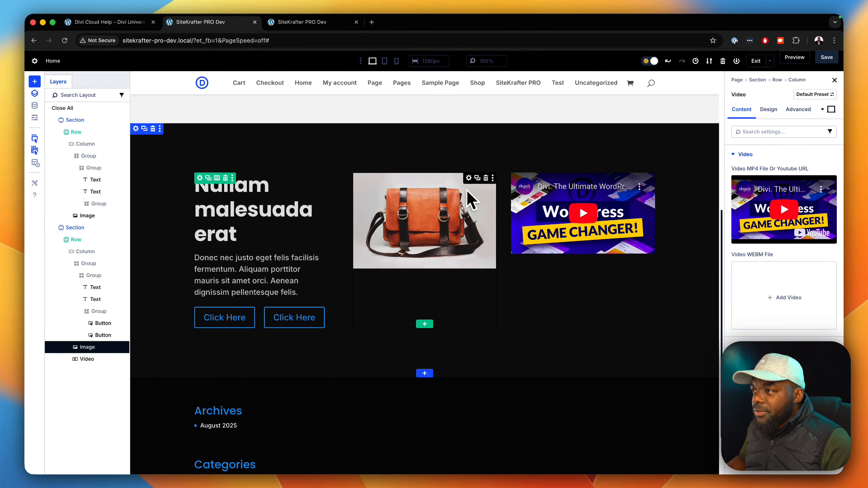
pyautogui.click(486, 178)
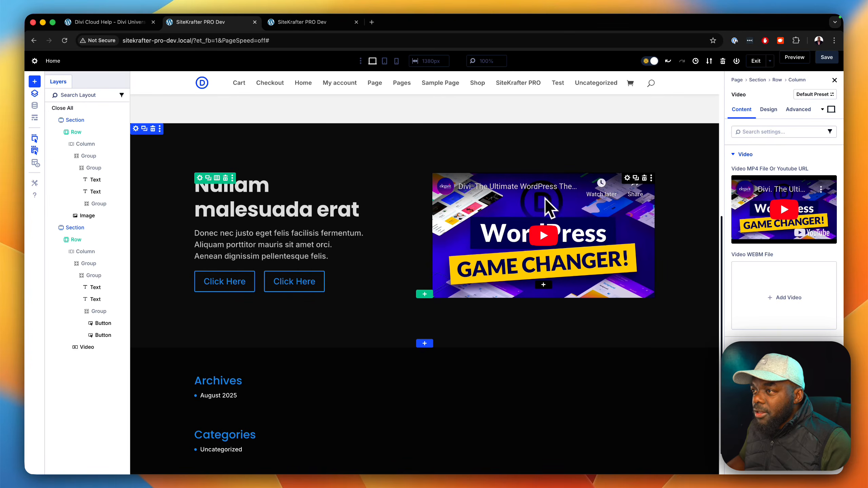
# Step: Set the dark-background sneaker photo from the media library as the Video module's overlay image
pyautogui.click(629, 182)
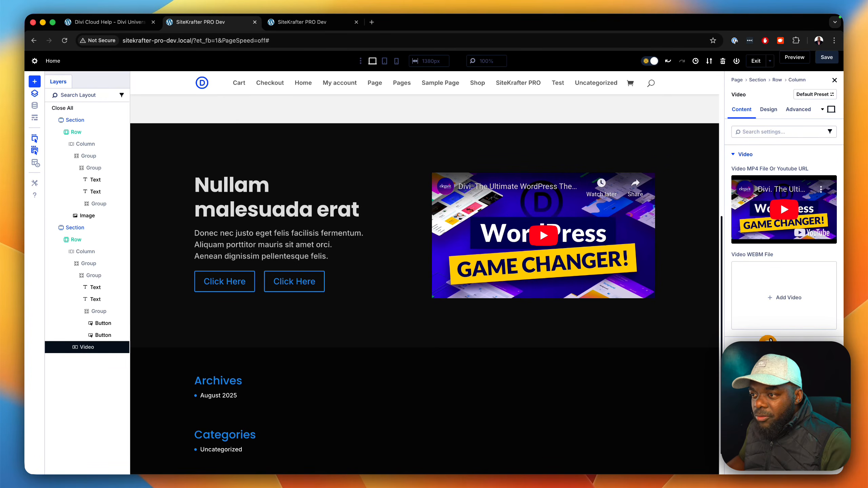
pyautogui.click(766, 345)
pyautogui.click(775, 239)
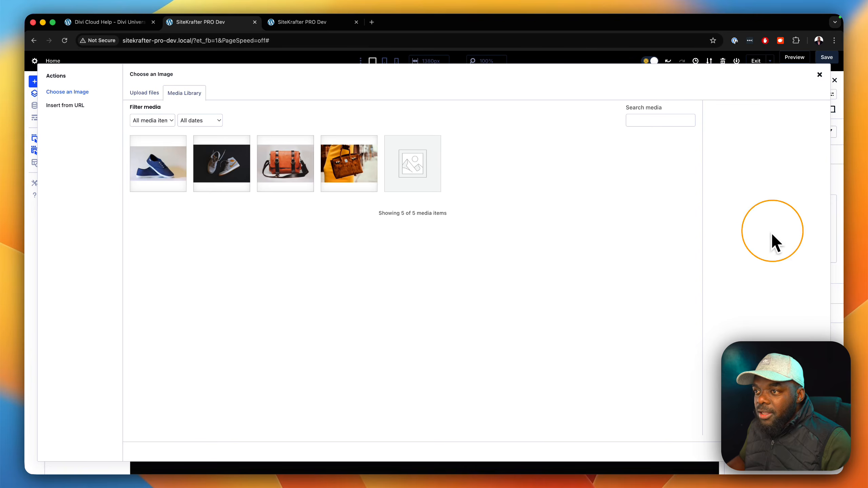
pyautogui.click(283, 171)
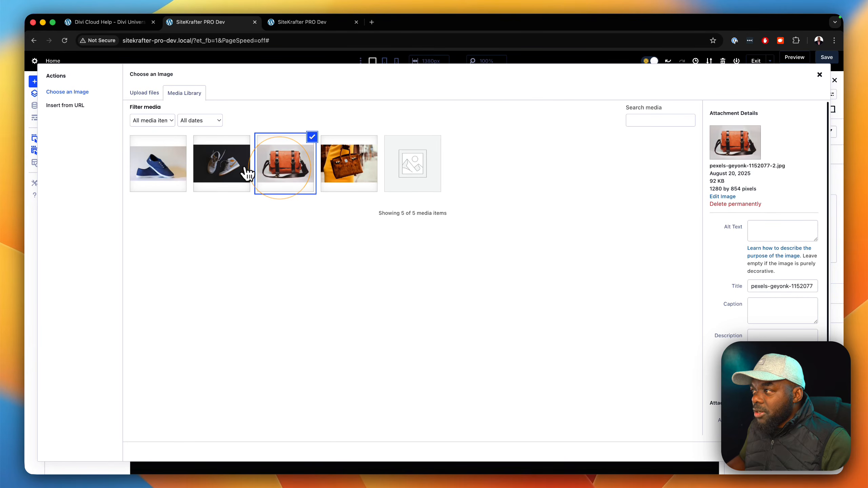
pyautogui.click(221, 167)
pyautogui.click(804, 452)
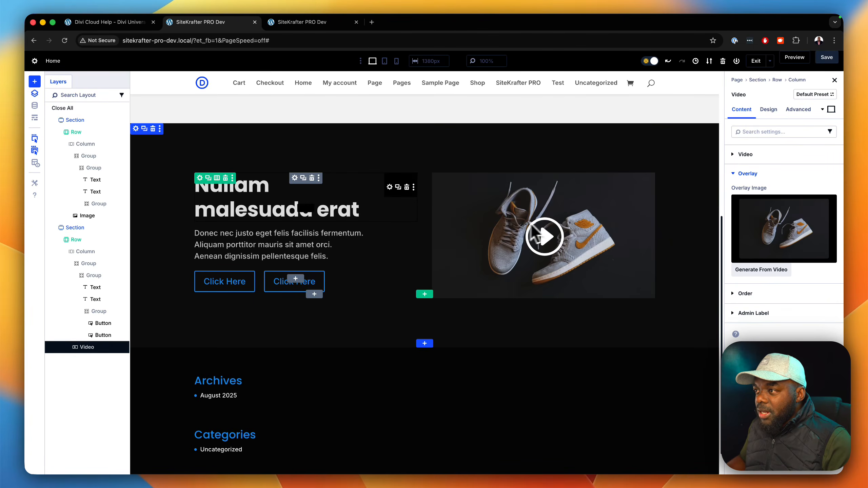
# Step: Enable the custom play icon size for the Video module and set the play icon font size to 48px
pyautogui.click(769, 110)
pyautogui.click(770, 156)
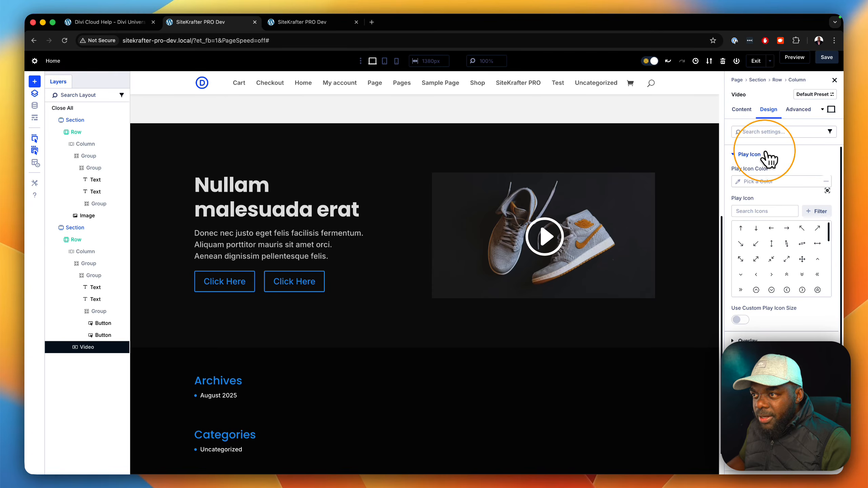
pyautogui.click(742, 320)
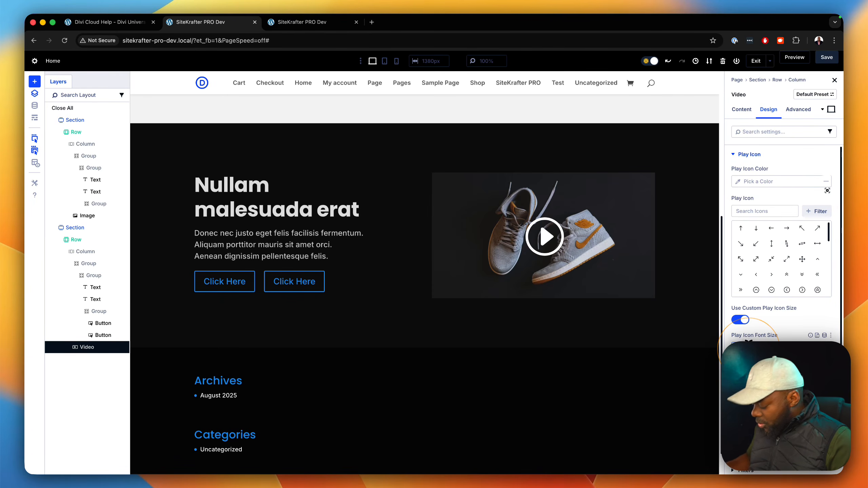
pyautogui.write('48px')
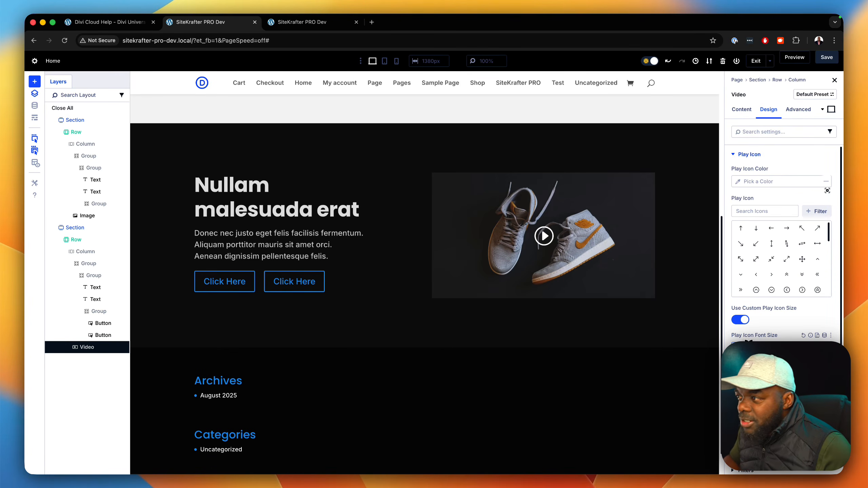
# Step: Save the page and hide the layer list to widen the canvas
pyautogui.click(827, 57)
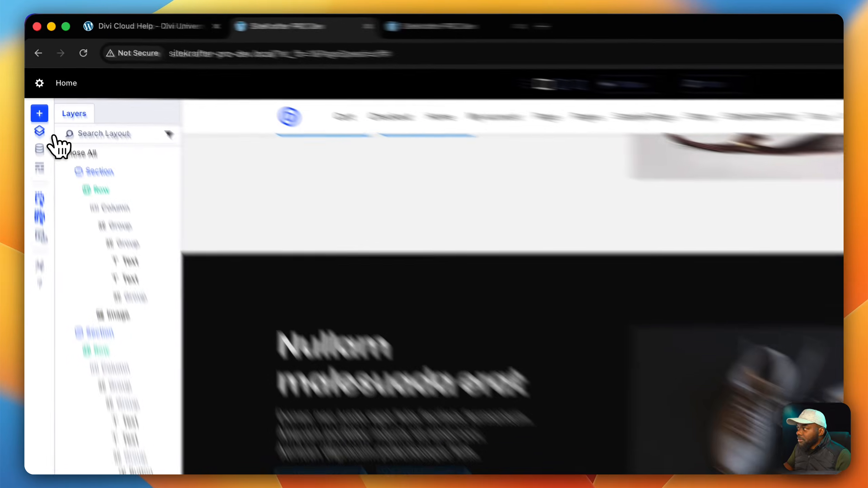
pyautogui.click(35, 93)
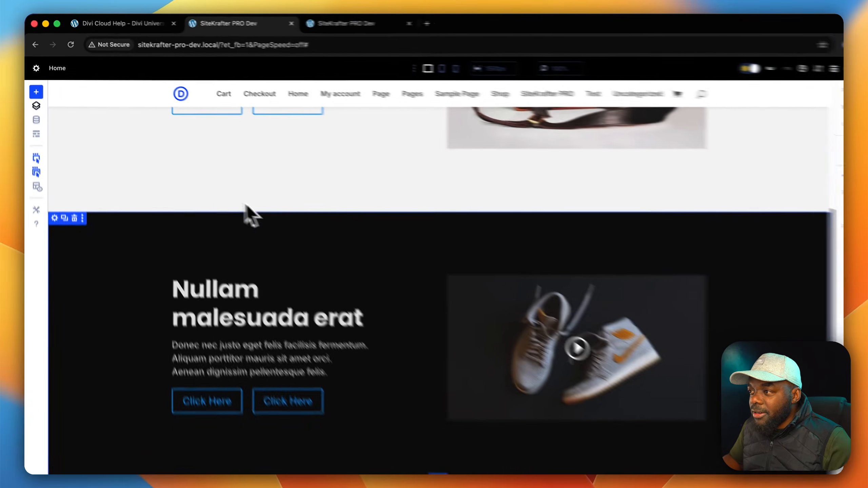
pyautogui.click(527, 299)
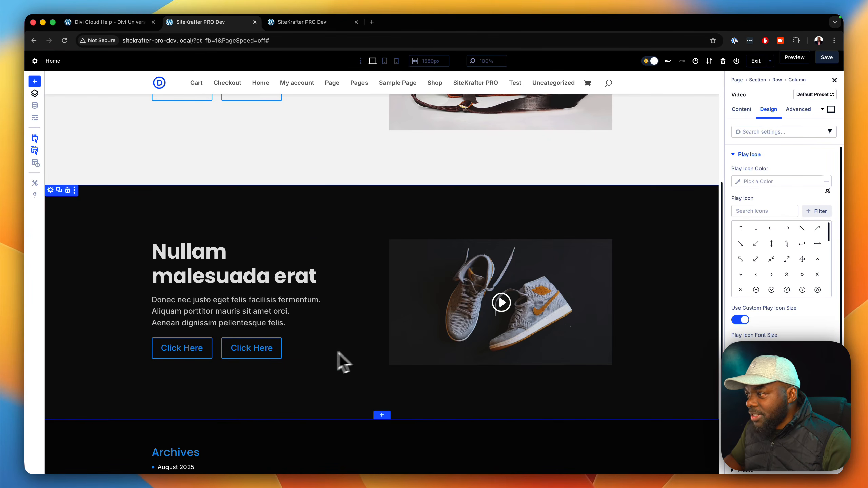
# Step: Examine the Divi Cloud save options for the light section's first button in an enlarged dialog, and close it without saving
pyautogui.scroll(1, 638, 331)
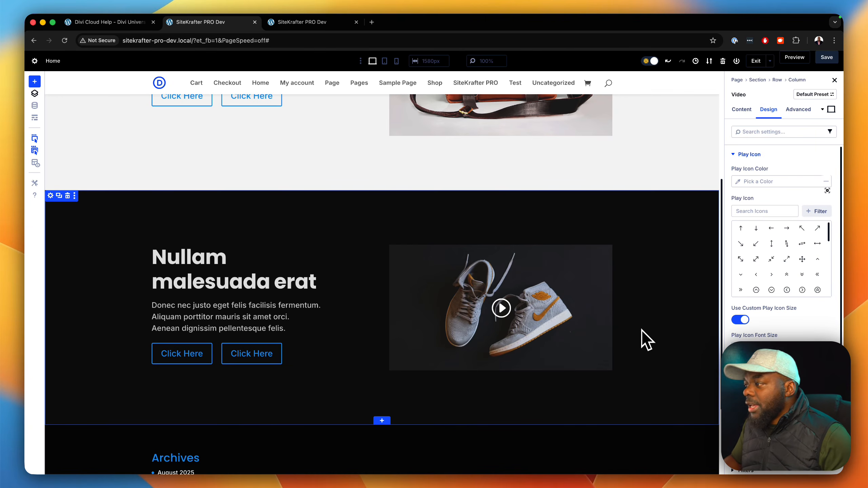
pyautogui.scroll(3, 342, 294)
pyautogui.scroll(3, 308, 292)
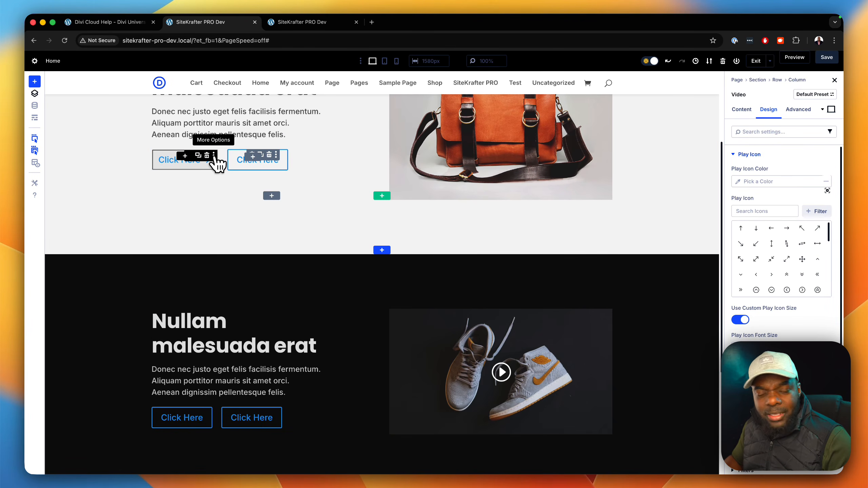
pyautogui.click(214, 155)
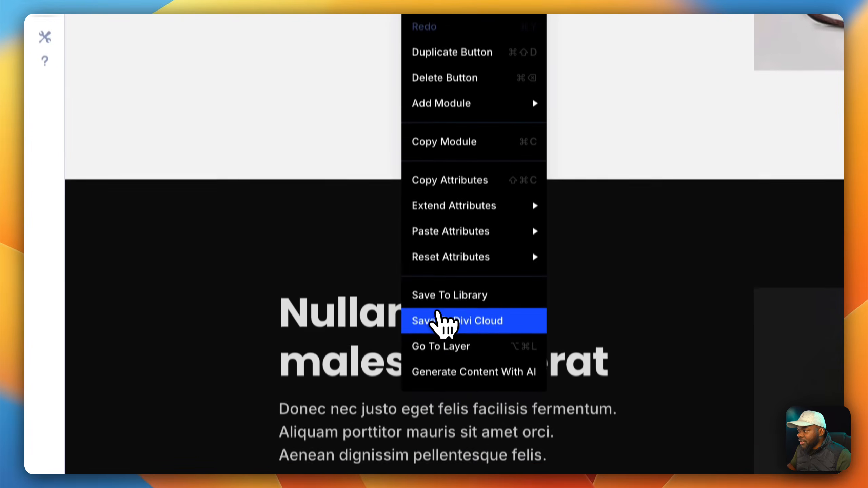
pyautogui.click(444, 457)
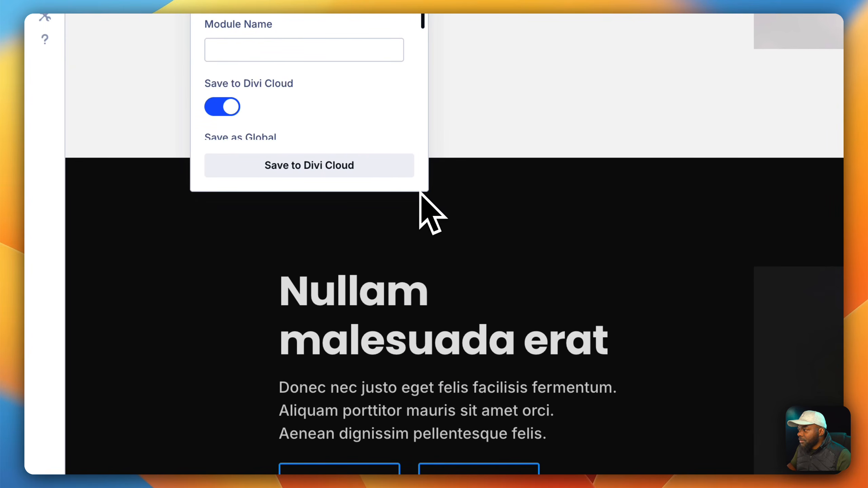
pyautogui.moveTo(420, 192); pyautogui.dragTo(579, 487)
pyautogui.moveTo(414, 424); pyautogui.dragTo(523, 440)
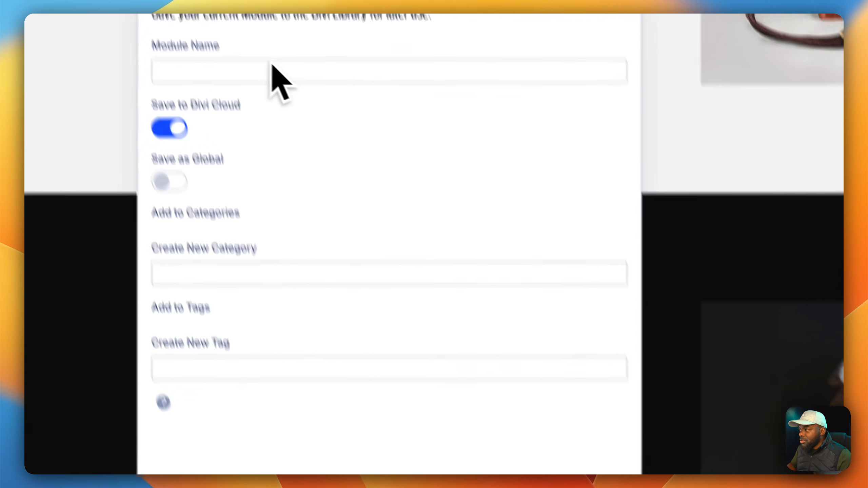
pyautogui.click(188, 68)
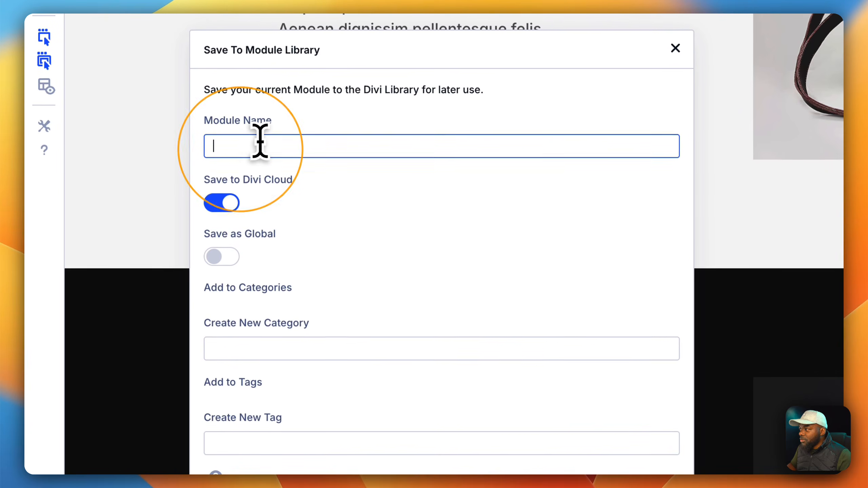
pyautogui.click(226, 352)
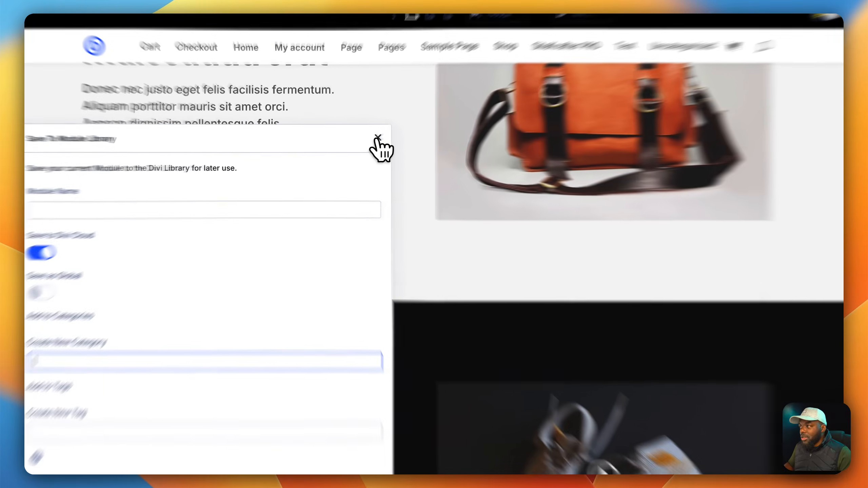
pyautogui.click(350, 144)
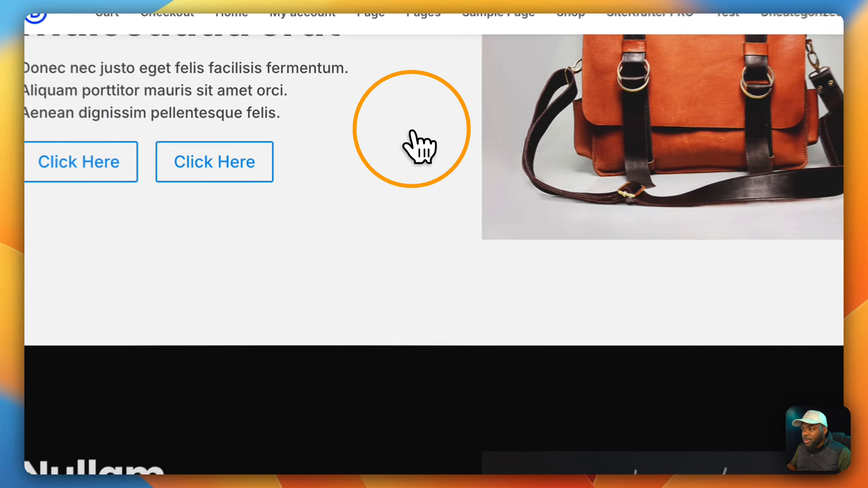
# Step: Open the diviuniversity.com home page in a new browser tab
pyautogui.scroll(-4, 470, 394)
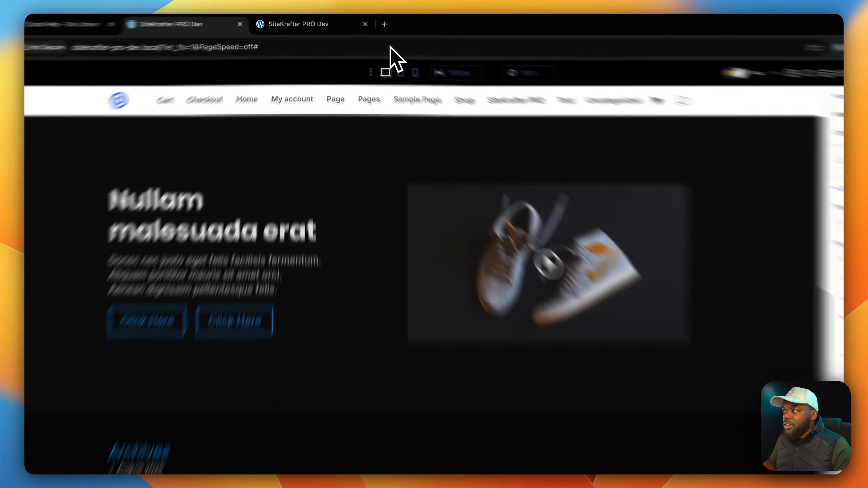
pyautogui.click(372, 22)
pyautogui.write('diviuniversity.com')
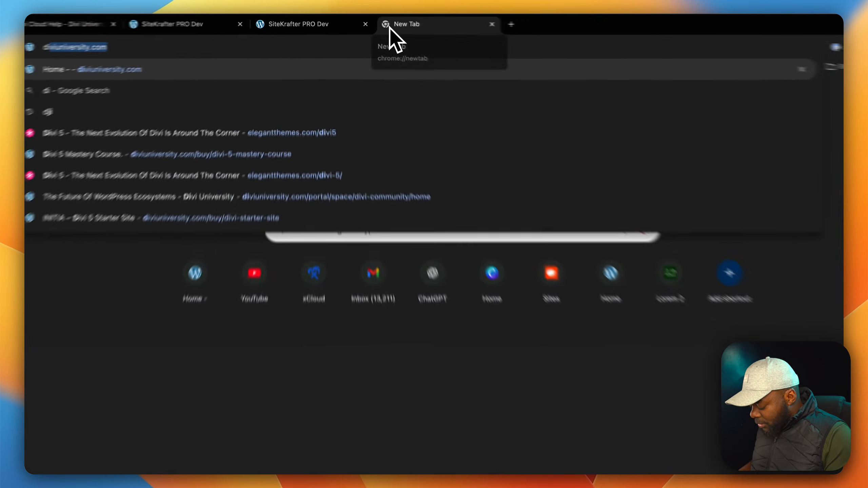
pyautogui.press('Return')
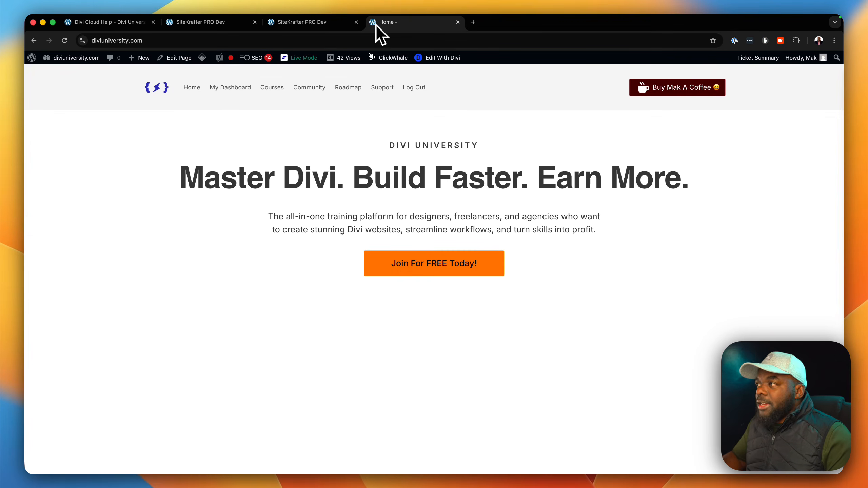